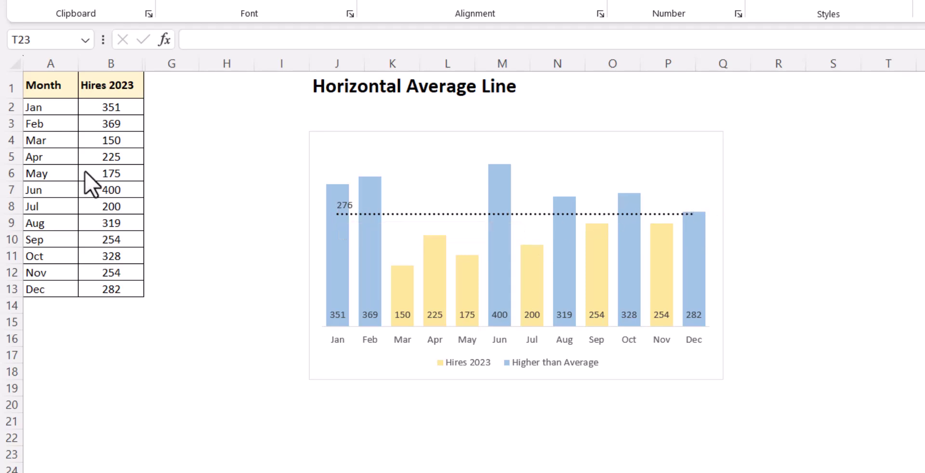
# Test the average-line chart by setting the April hires in B5 to 450 and then to 800.
pyautogui.click(97, 154)
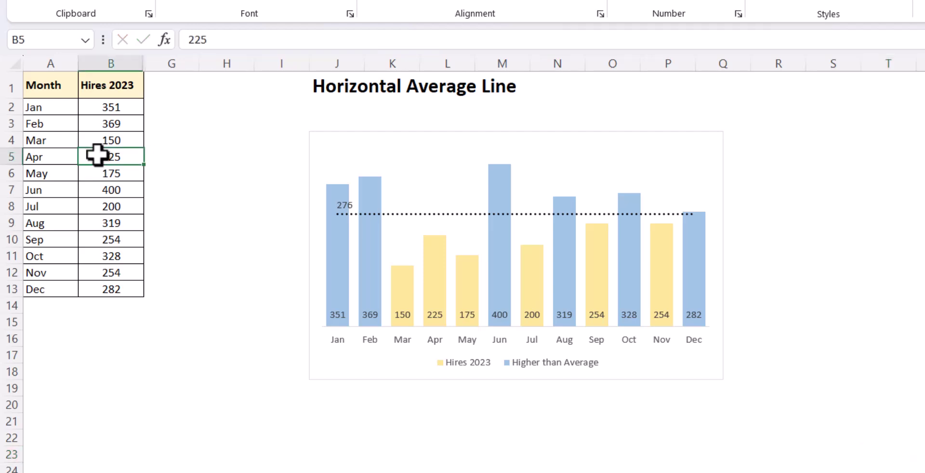
pyautogui.write('450')
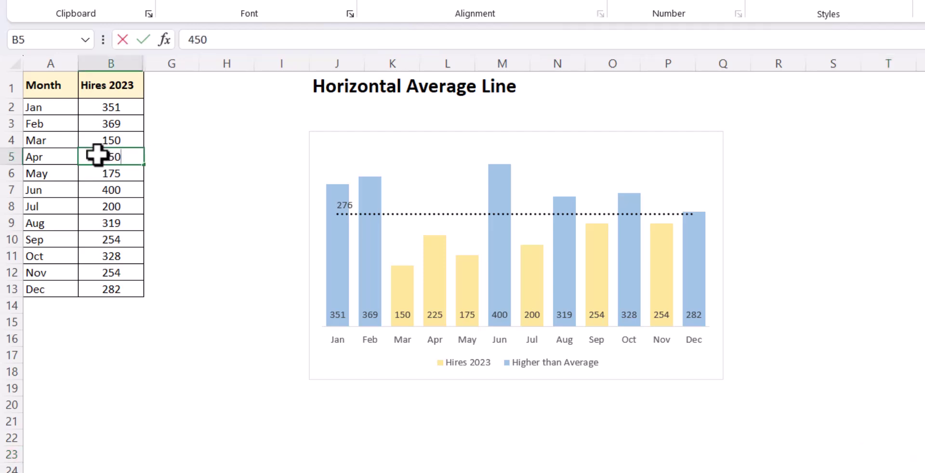
pyautogui.press('Return')
pyautogui.click(98, 155)
pyautogui.write('800')
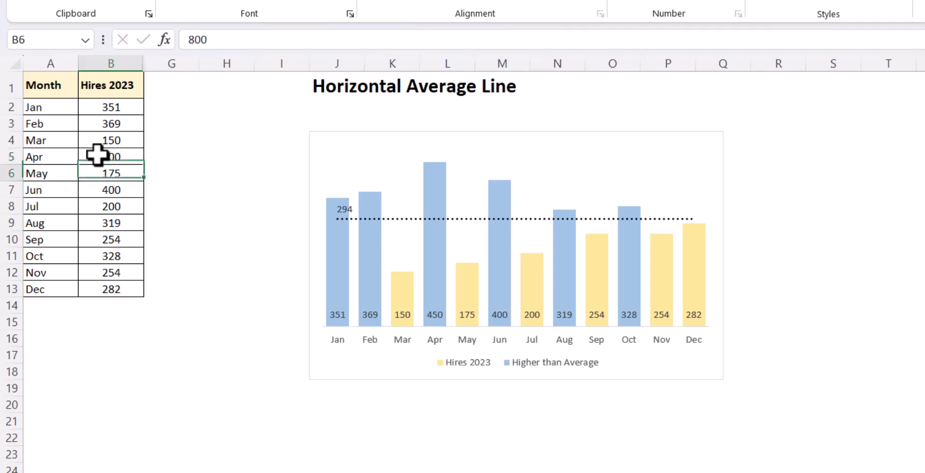
pyautogui.press('Return')
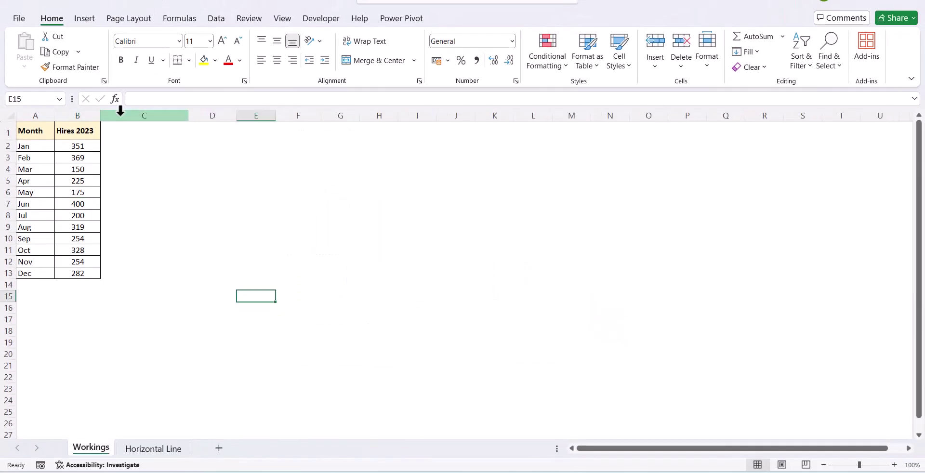
# Add the bold headers "Hires Greater Average" in C1 and "Average" in D1 of the Workings sheet.
pyautogui.click(120, 132)
pyautogui.write('Hires')
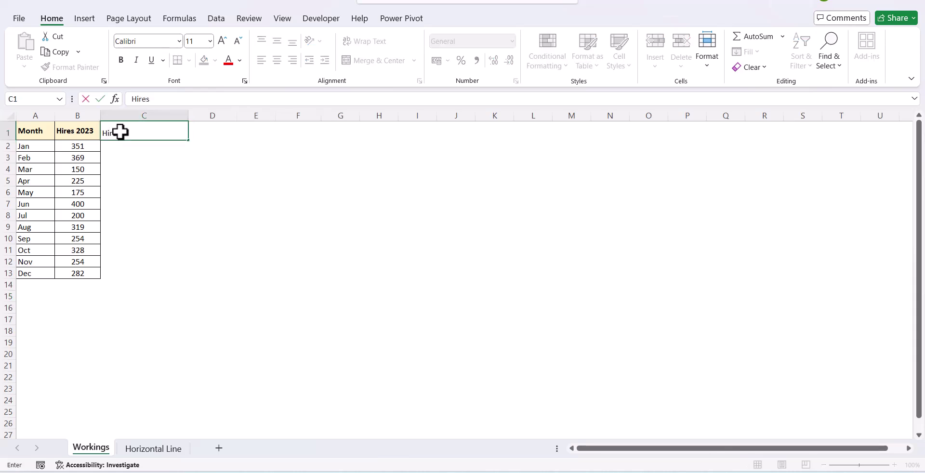
pyautogui.write(' Greater AVerage')
pyautogui.press('Tab')
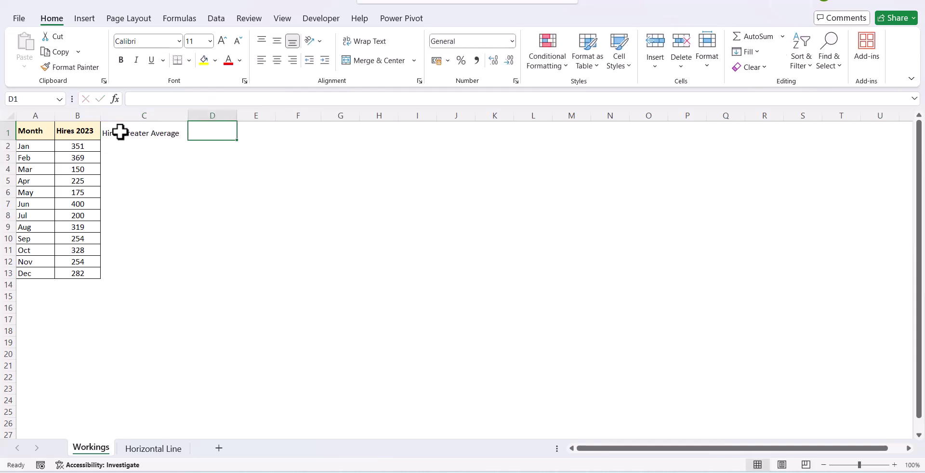
pyautogui.write('Average')
pyautogui.press('Tab')
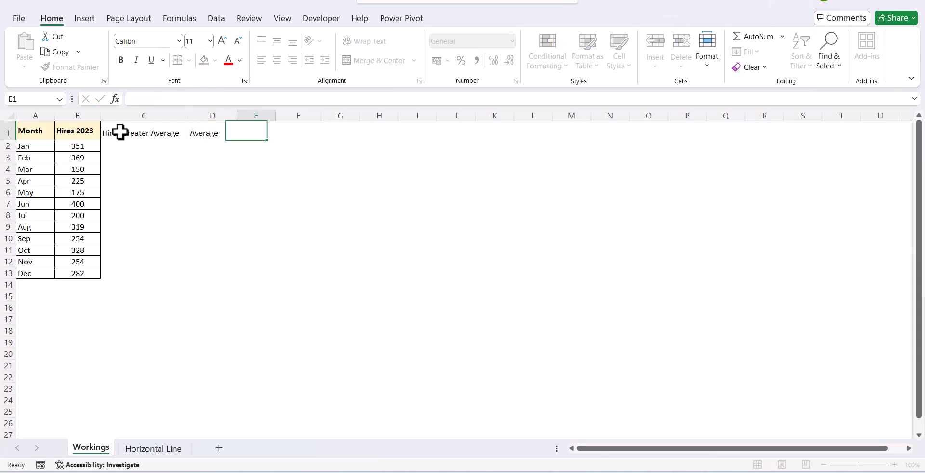
pyautogui.moveTo(205, 133); pyautogui.dragTo(151, 135)
pyautogui.hotkey('ctrl', 'b')
# Enter =AVERAGE($B$2:$B$13) in D2 to average the 2023 hires with an absolute range.
pyautogui.click(199, 147)
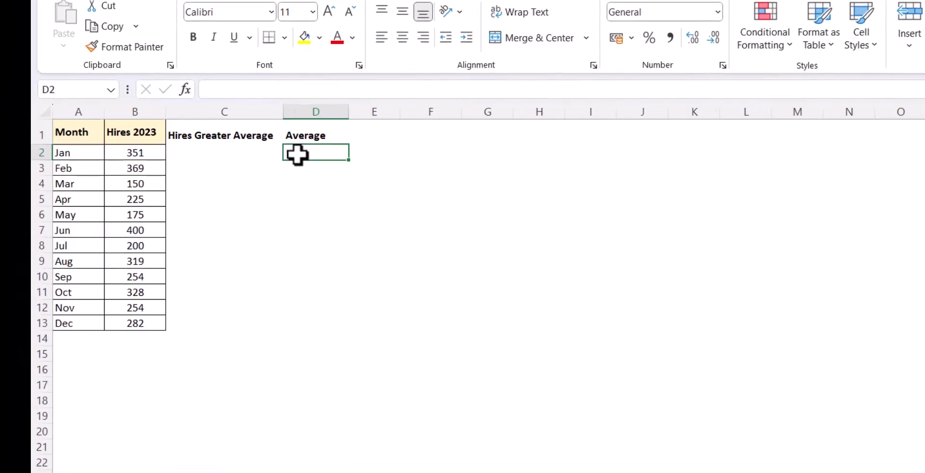
pyautogui.write('=aver')
pyautogui.press('Tab')
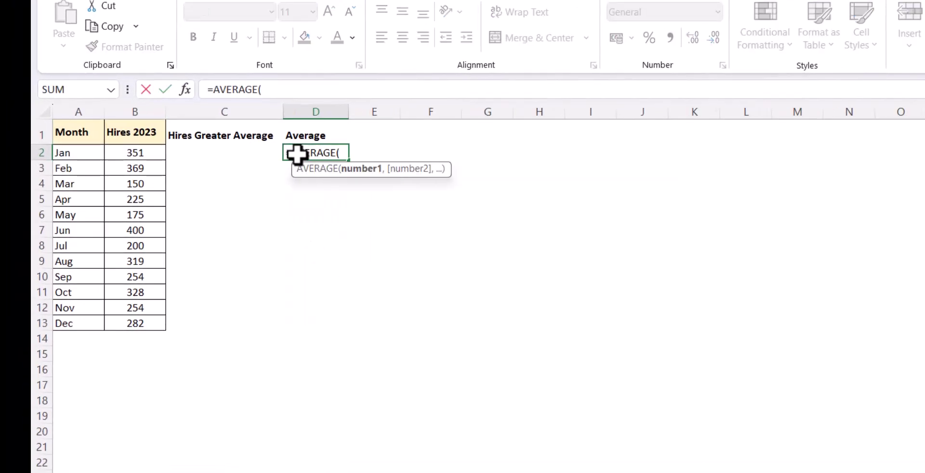
pyautogui.moveTo(127, 153); pyautogui.dragTo(137, 321)
pyautogui.press('F4')
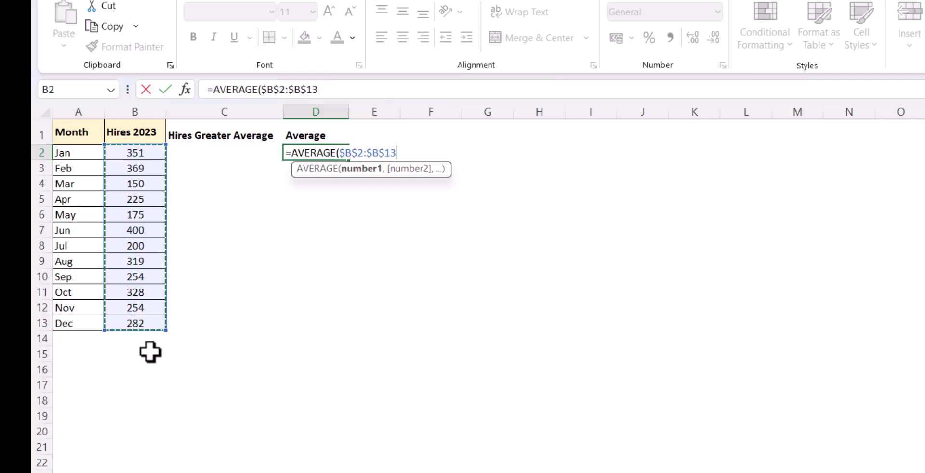
pyautogui.press('Return')
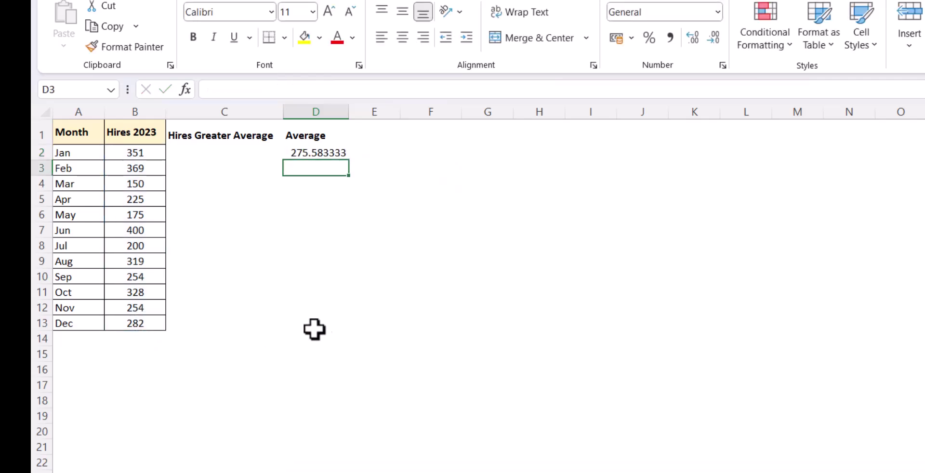
# Format the average in D2 with no decimal places and fill the formula down to D13.
pyautogui.click(341, 155)
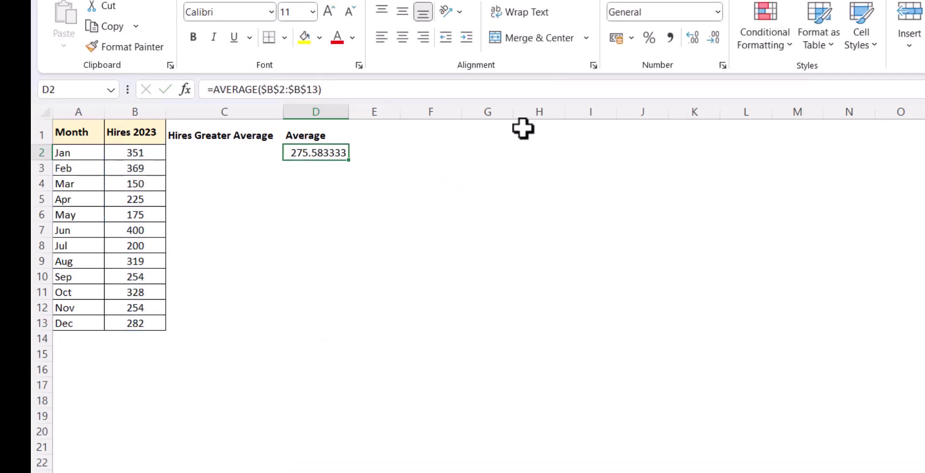
pyautogui.click(712, 39)
pyautogui.click(713, 39)
pyautogui.click(713, 39)
pyautogui.click(712, 39)
pyautogui.click(712, 39)
pyautogui.click(713, 38)
pyautogui.moveTo(353, 163); pyautogui.dragTo(347, 337)
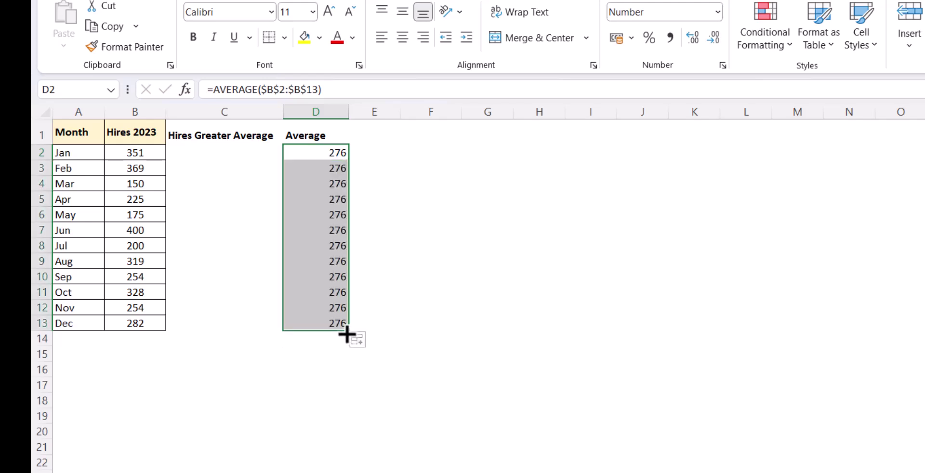
# Enter =IF(B2>=D2,B2,NA()) in C2 to return only hires at or above the average.
pyautogui.click(207, 151)
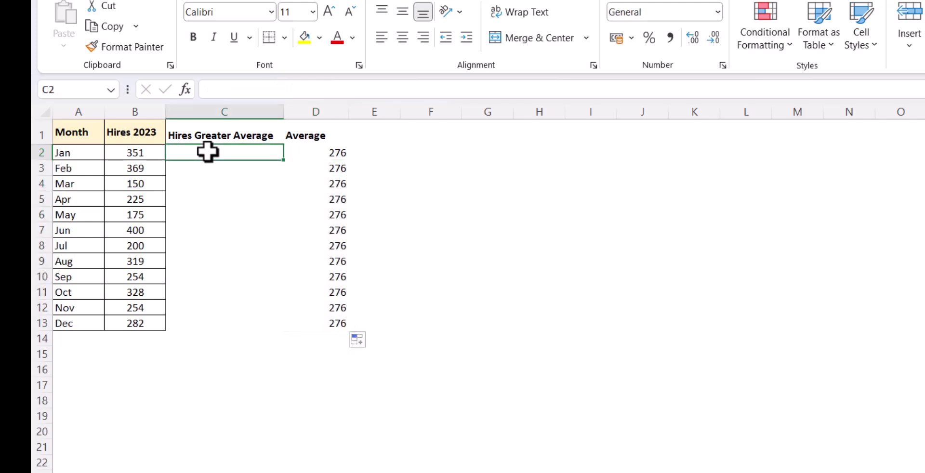
pyautogui.write('=IF(')
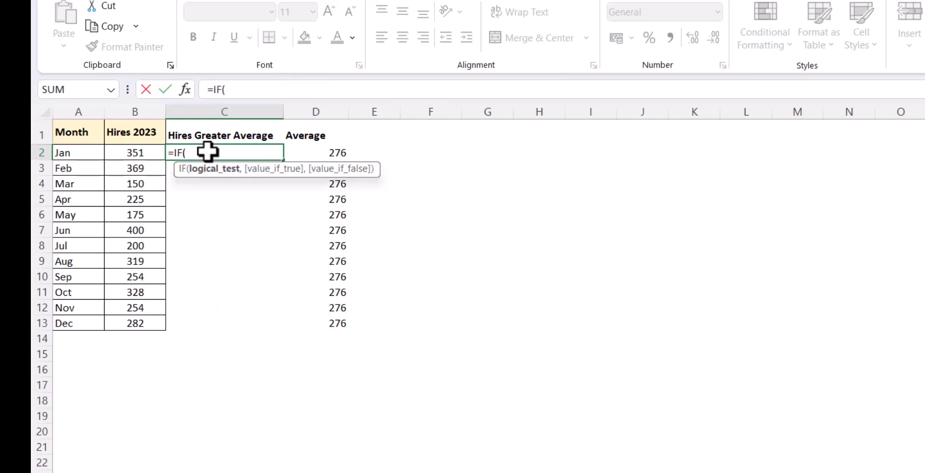
pyautogui.click(149, 150)
pyautogui.write('>=')
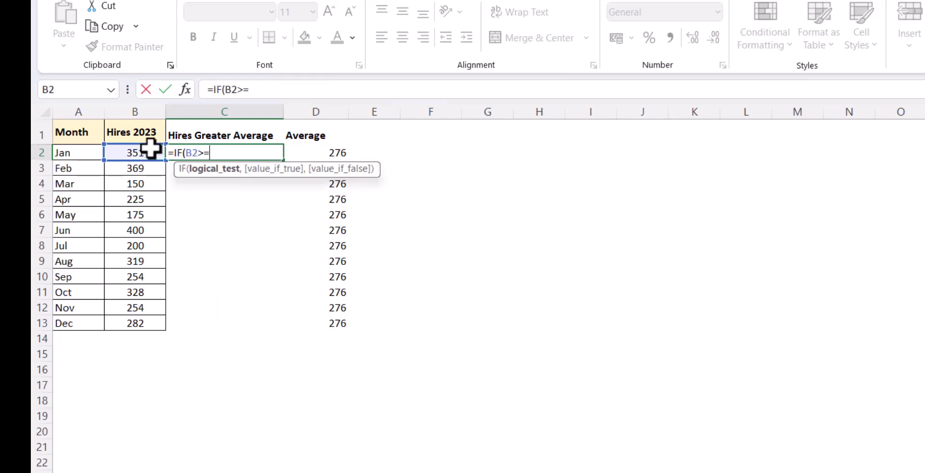
pyautogui.click(347, 151)
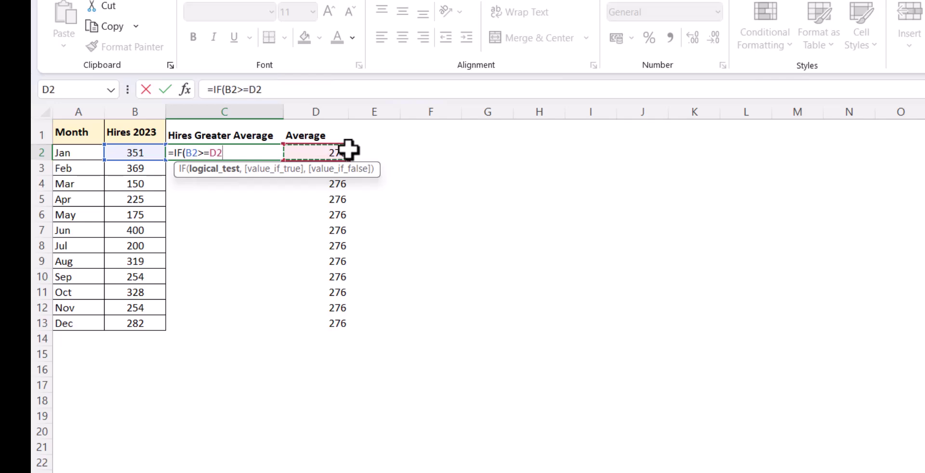
pyautogui.write(',')
pyautogui.click(143, 151)
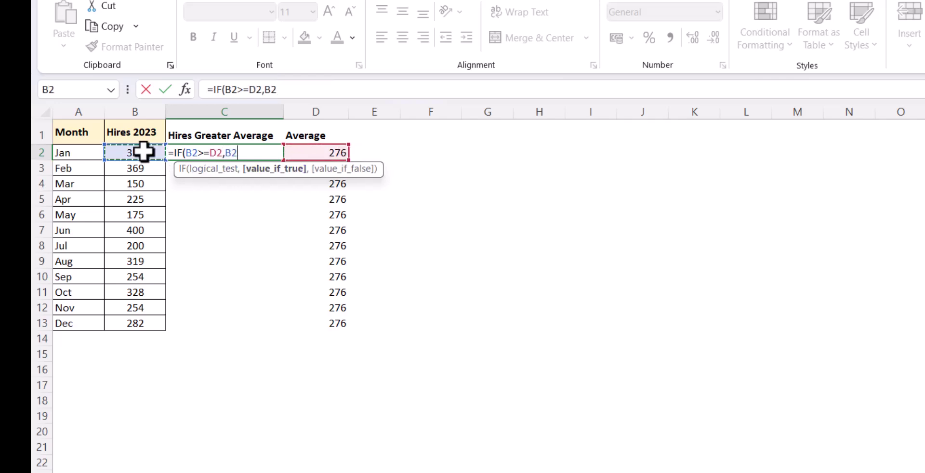
pyautogui.write(',na')
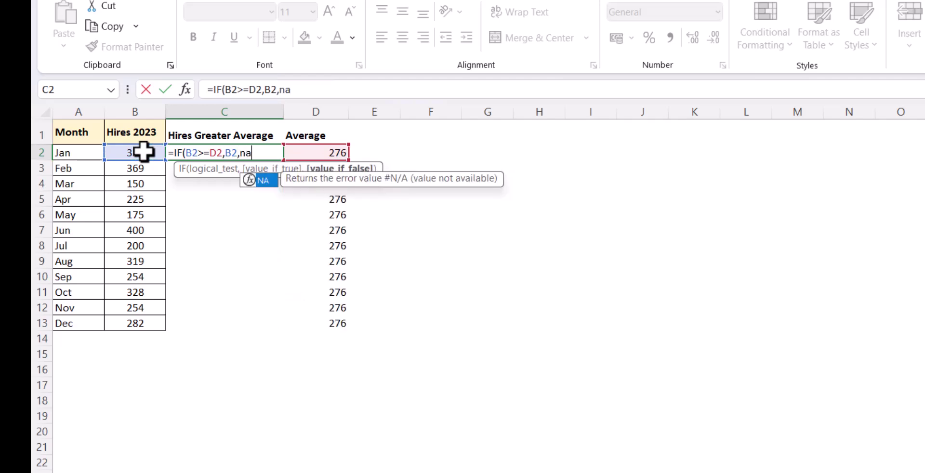
pyautogui.write('())')
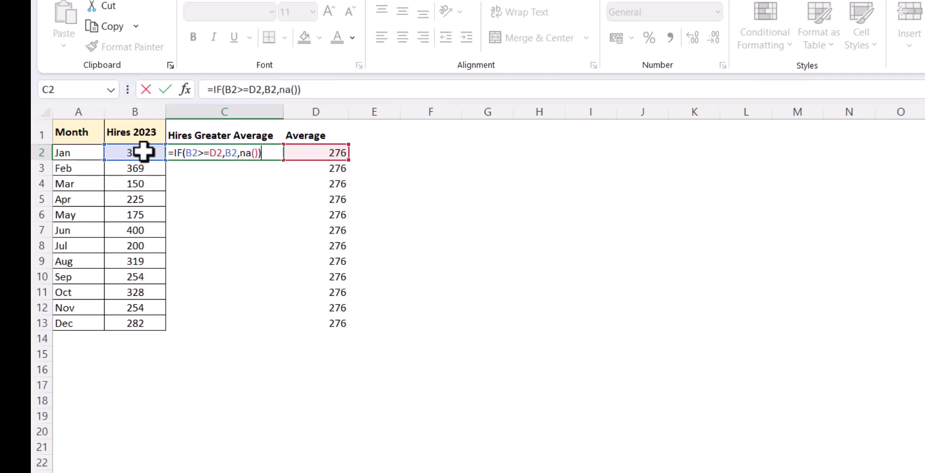
pyautogui.press('Return')
# Fill the IF formula from C2 down to C13 and centre the column's values.
pyautogui.click(272, 156)
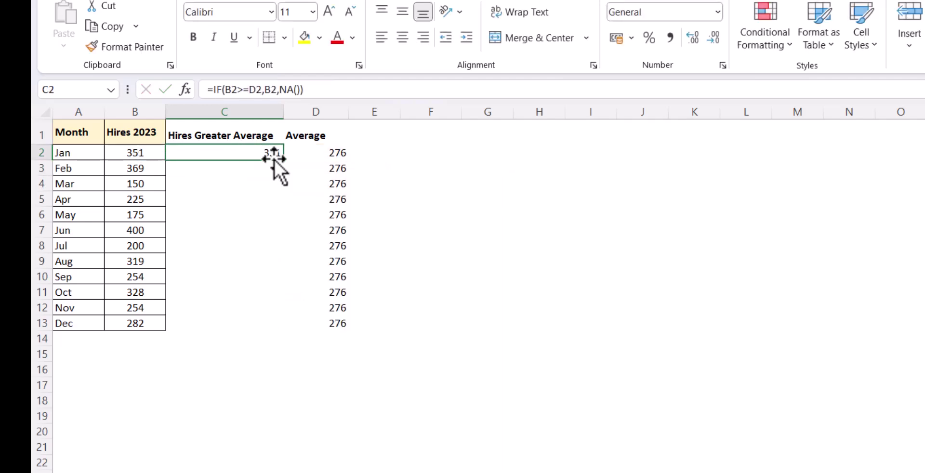
pyautogui.moveTo(283, 160); pyautogui.dragTo(298, 330)
pyautogui.click(406, 37)
pyautogui.click(506, 201)
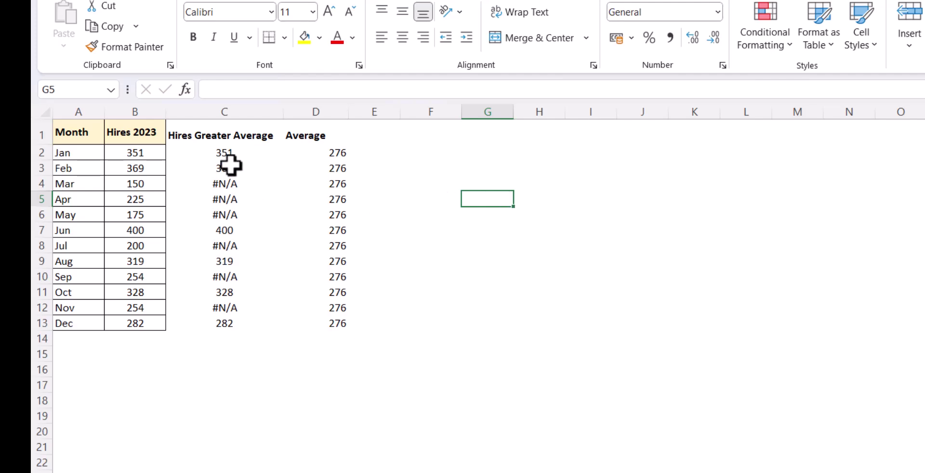
pyautogui.moveTo(226, 154); pyautogui.dragTo(247, 213)
pyautogui.click(279, 320)
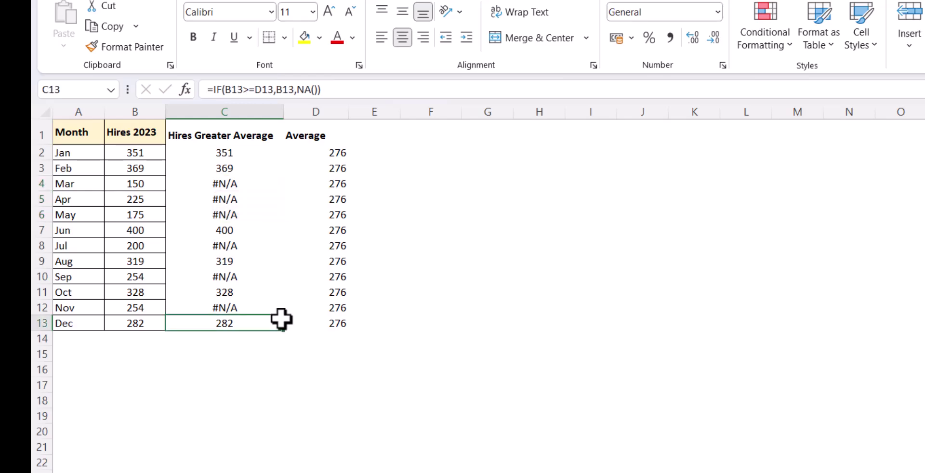
# Insert a clustered column chart from the month and both hires columns, A1:C13.
pyautogui.moveTo(71, 134); pyautogui.dragTo(173, 279)
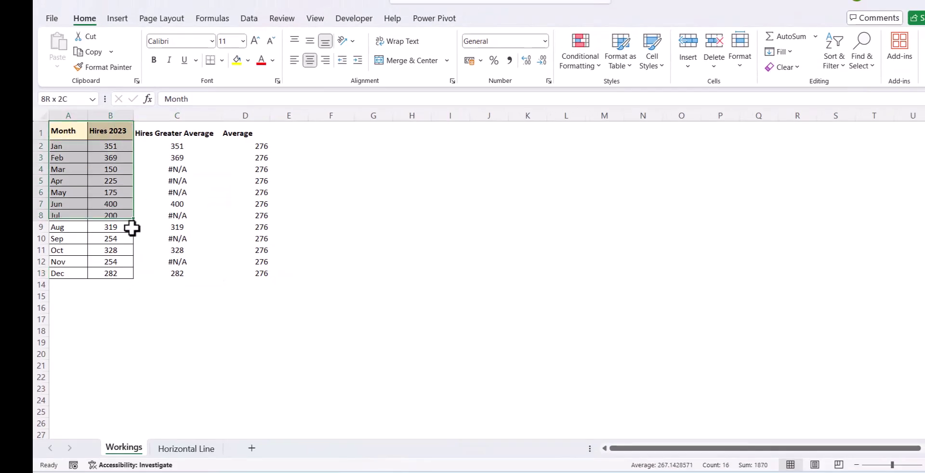
pyautogui.moveTo(140, 241); pyautogui.dragTo(155, 269)
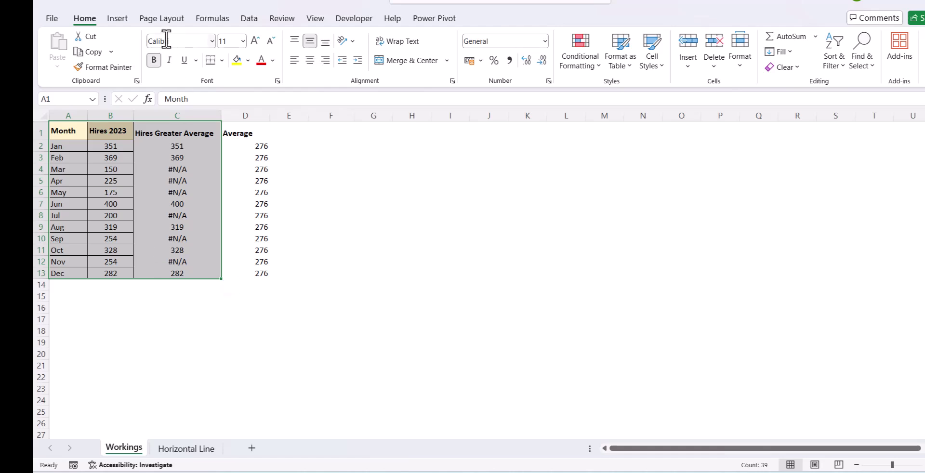
pyautogui.click(111, 18)
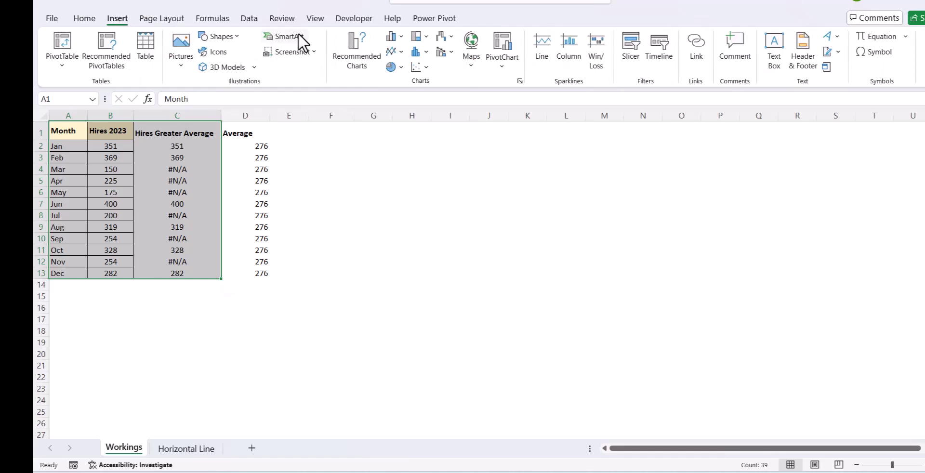
pyautogui.click(399, 38)
pyautogui.click(404, 79)
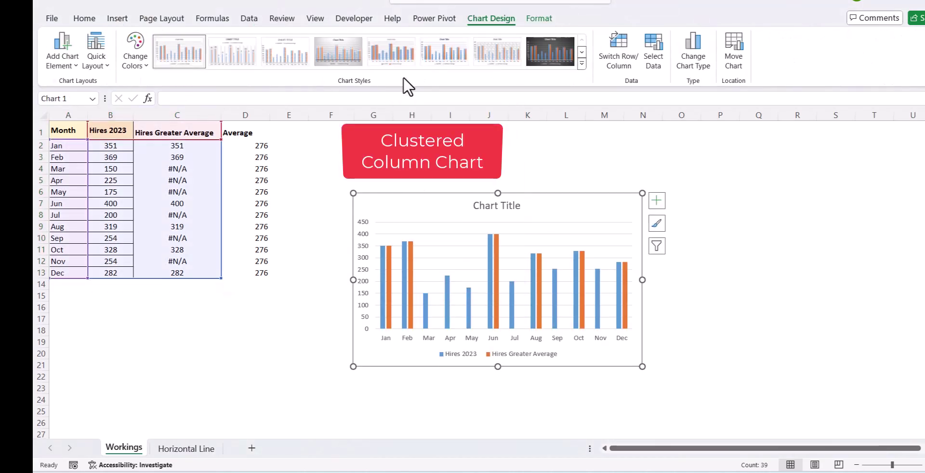
# Format the Hires Greater Average series with a 100% series overlap and a 58% gap width.
pyautogui.click(411, 262)
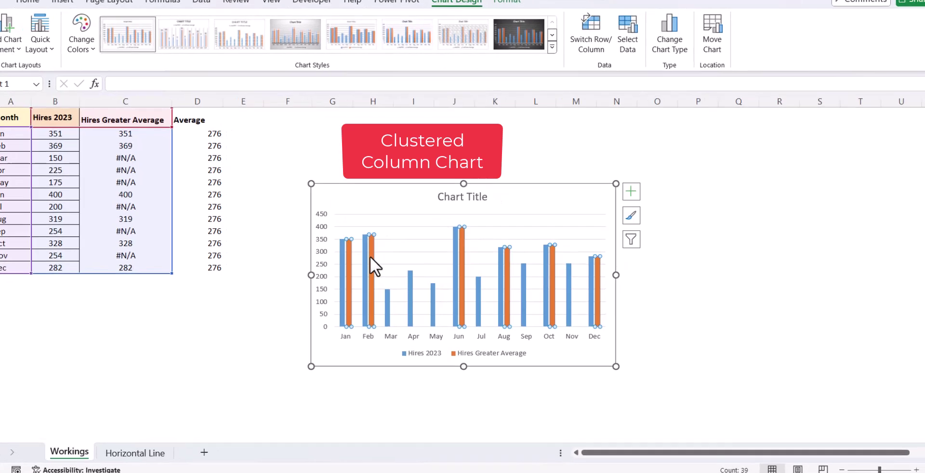
pyautogui.rightClick(411, 263)
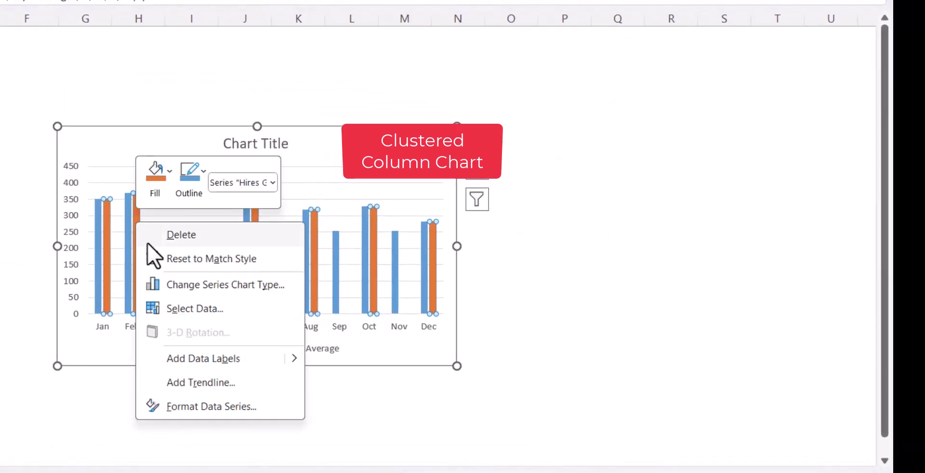
pyautogui.click(225, 406)
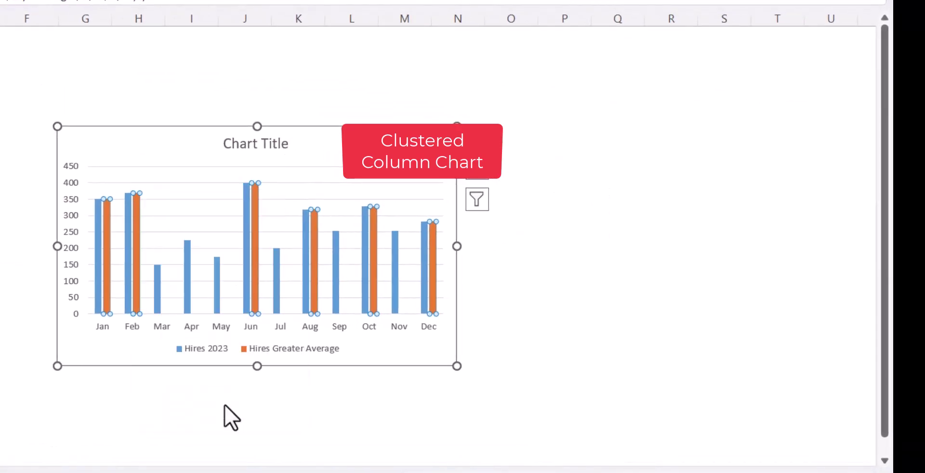
pyautogui.moveTo(771, 224); pyautogui.dragTo(799, 230)
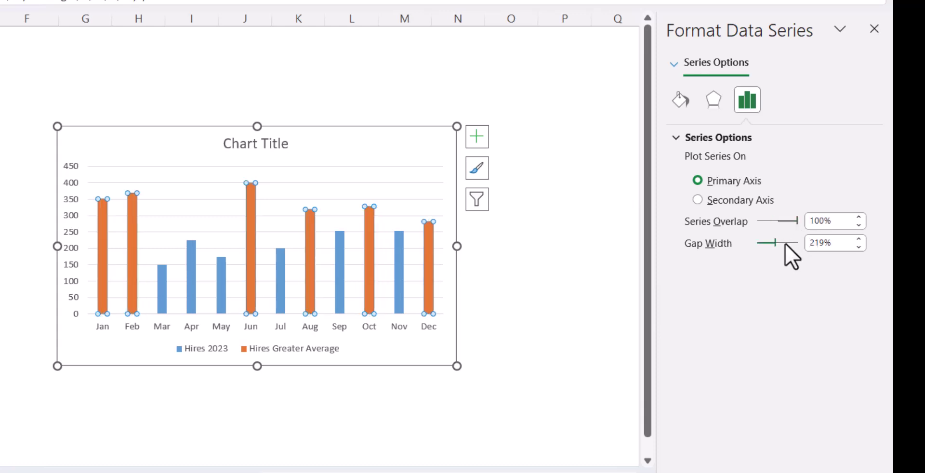
pyautogui.moveTo(773, 245); pyautogui.dragTo(762, 249)
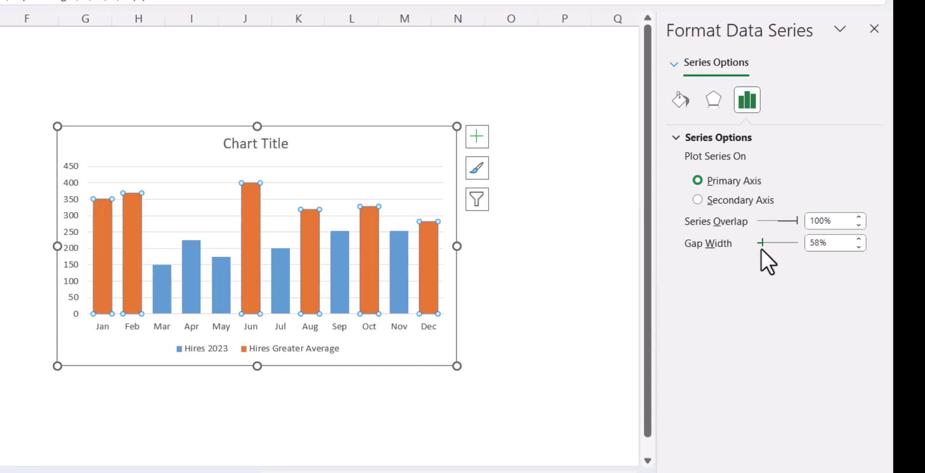
pyautogui.click(562, 304)
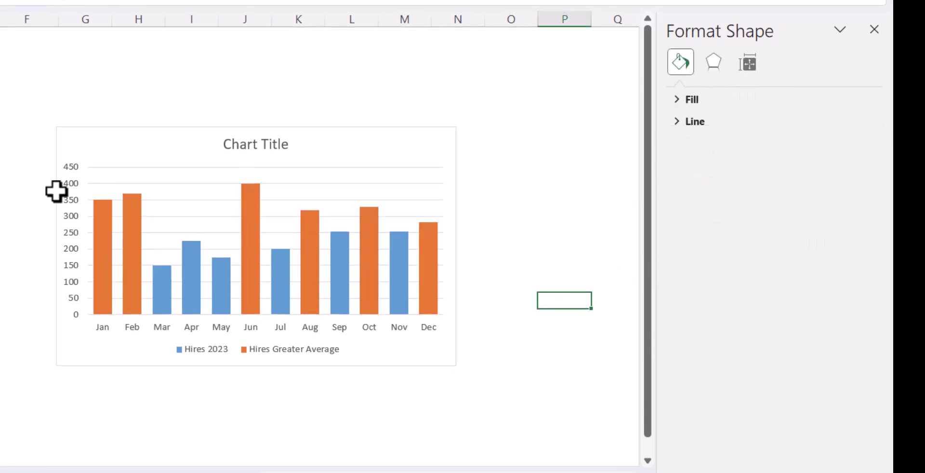
# Add a chart series named from D1 with the average values in D2:D13.
pyautogui.click(94, 183)
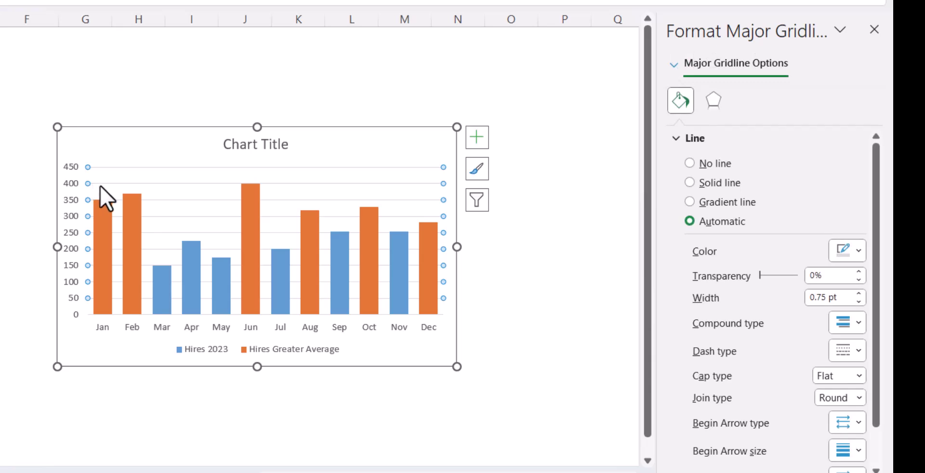
pyautogui.press('Escape')
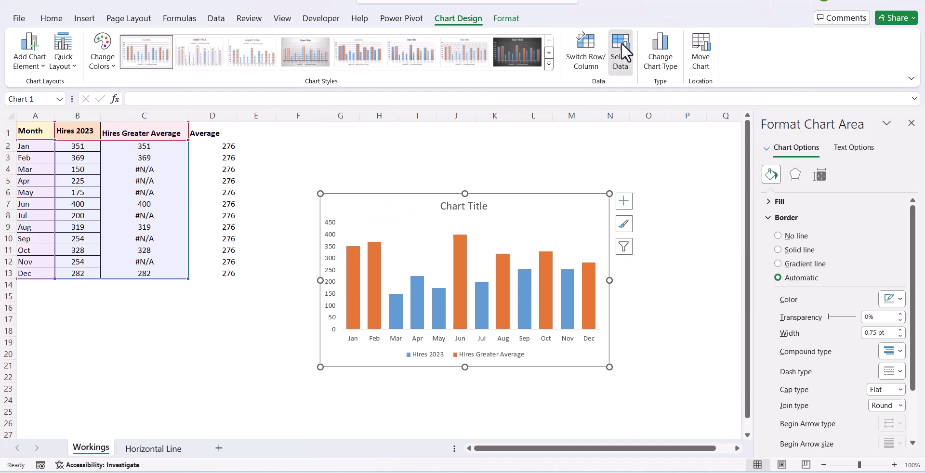
pyautogui.click(621, 42)
pyautogui.click(570, 134)
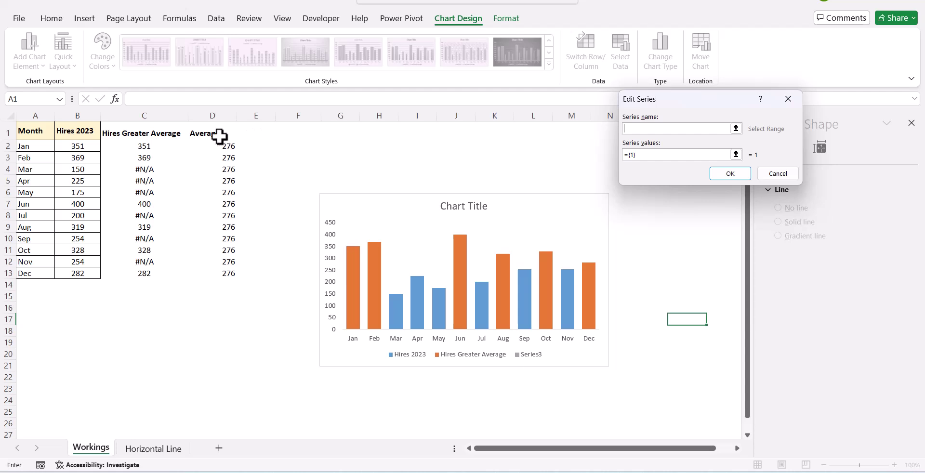
pyautogui.click(219, 136)
pyautogui.click(736, 154)
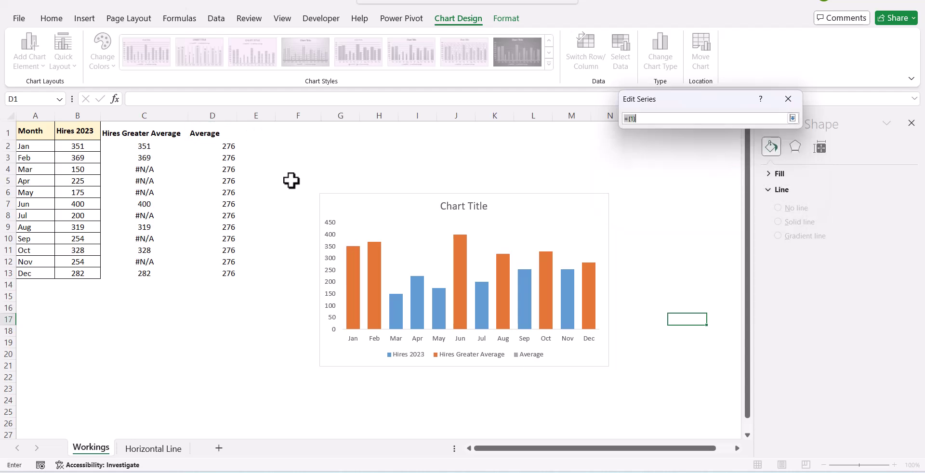
pyautogui.moveTo(228, 147); pyautogui.dragTo(229, 274)
pyautogui.click(793, 118)
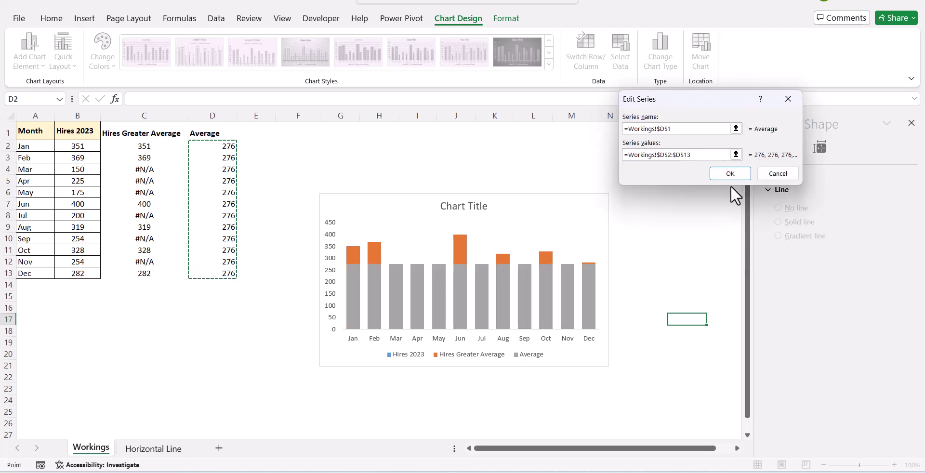
pyautogui.click(729, 172)
pyautogui.click(809, 223)
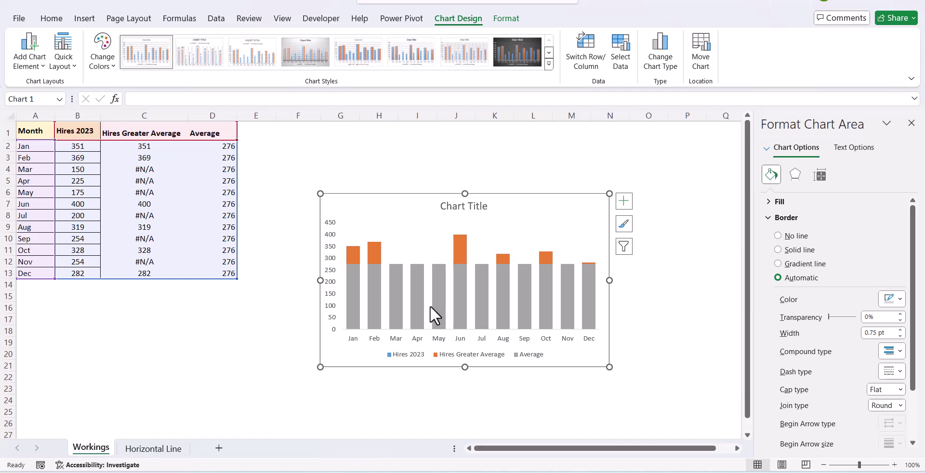
# Change the Average series to a Line chart type, keeping both hires series as clustered columns.
pyautogui.moveTo(433, 305)
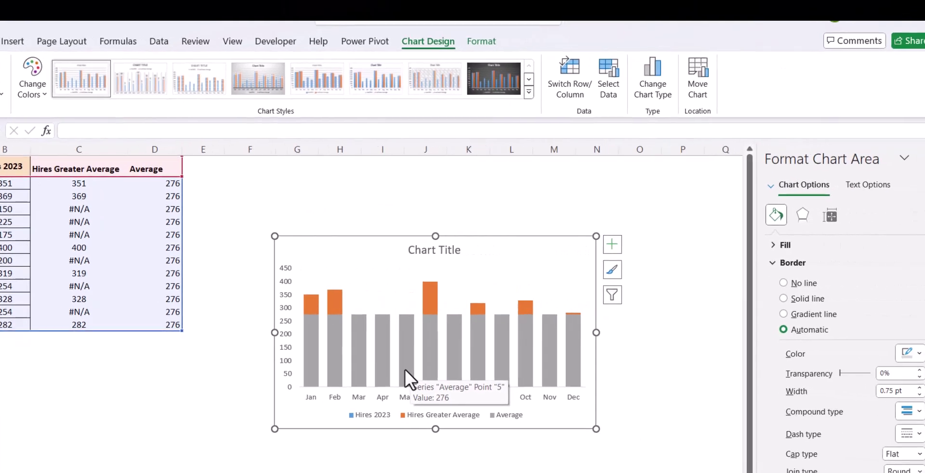
pyautogui.click(537, 382)
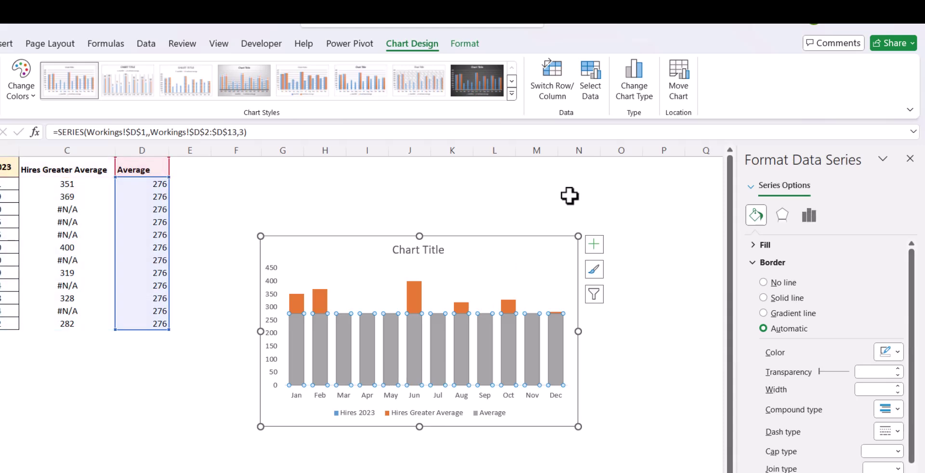
pyautogui.click(634, 79)
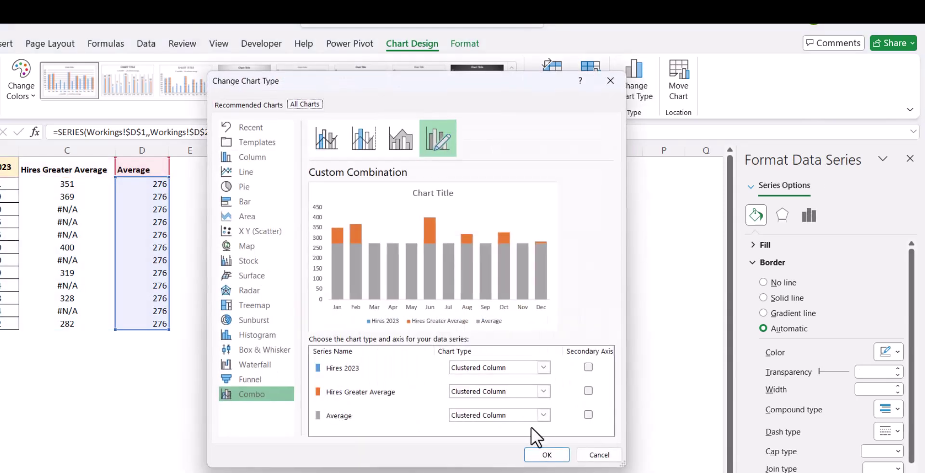
pyautogui.click(507, 419)
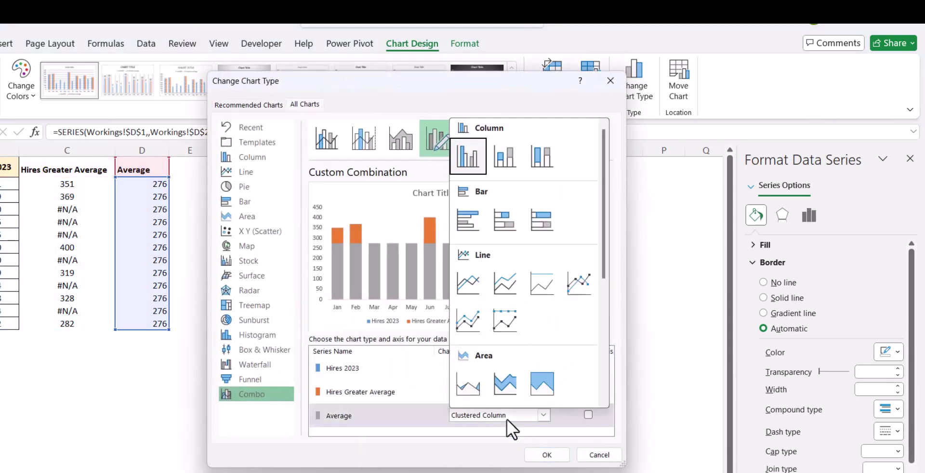
pyautogui.click(473, 280)
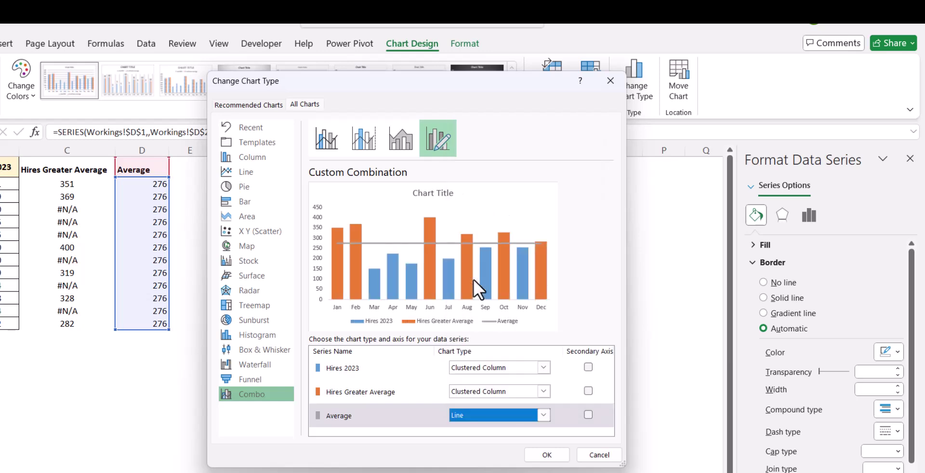
pyautogui.click(535, 455)
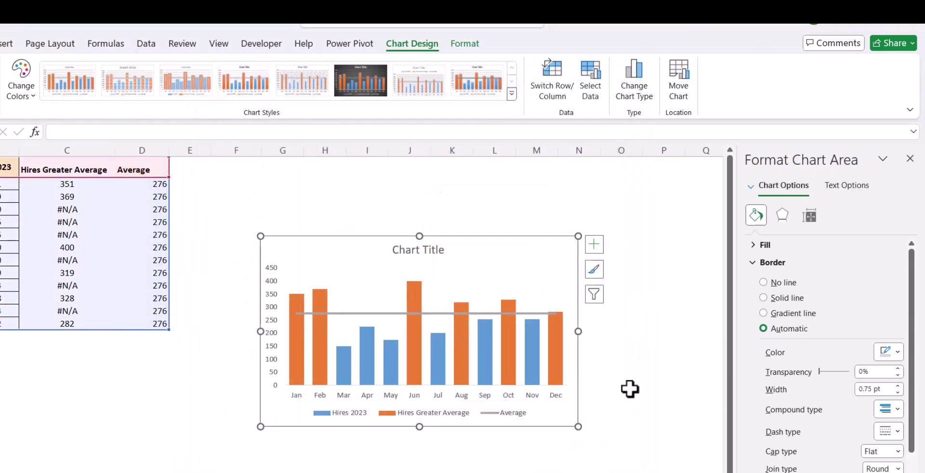
pyautogui.click(629, 388)
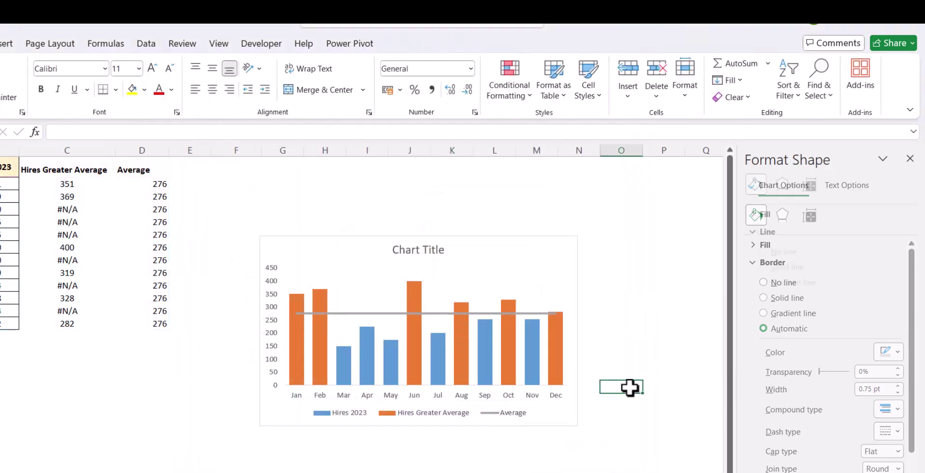
# Format the Average line as a solid-colour black line with a dashed style.
pyautogui.click(391, 312)
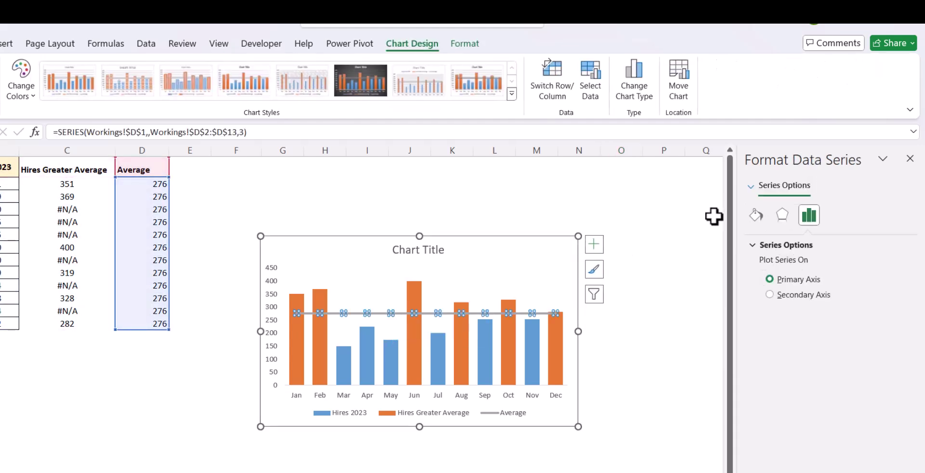
pyautogui.click(755, 216)
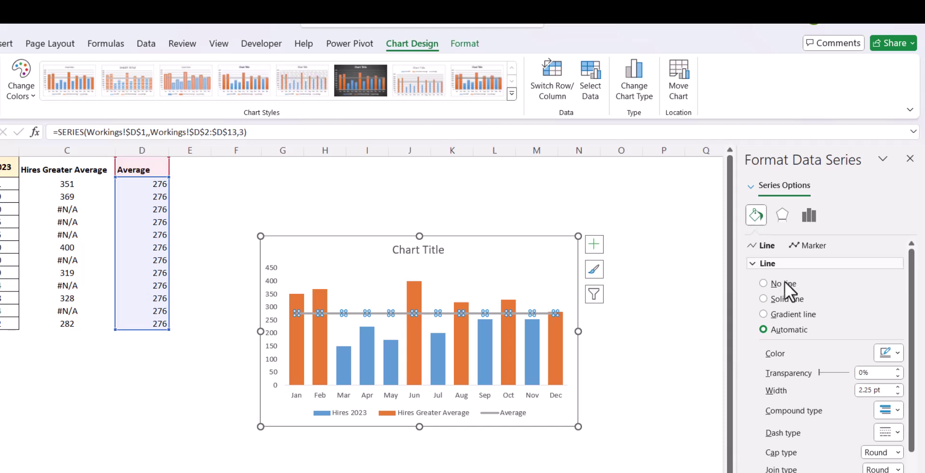
pyautogui.click(898, 352)
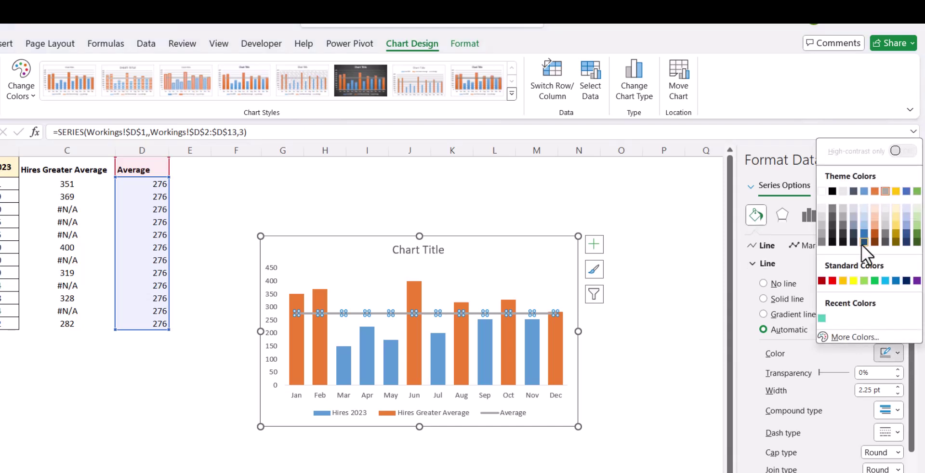
pyautogui.click(832, 191)
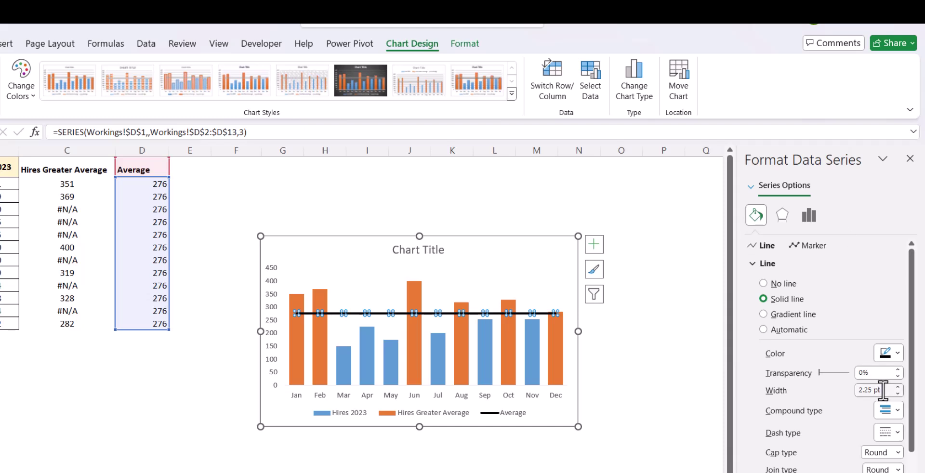
pyautogui.click(897, 433)
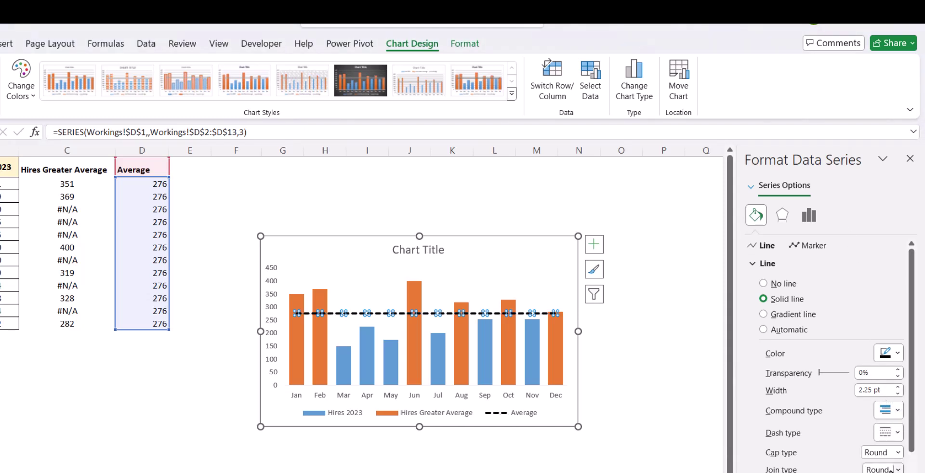
pyautogui.click(639, 403)
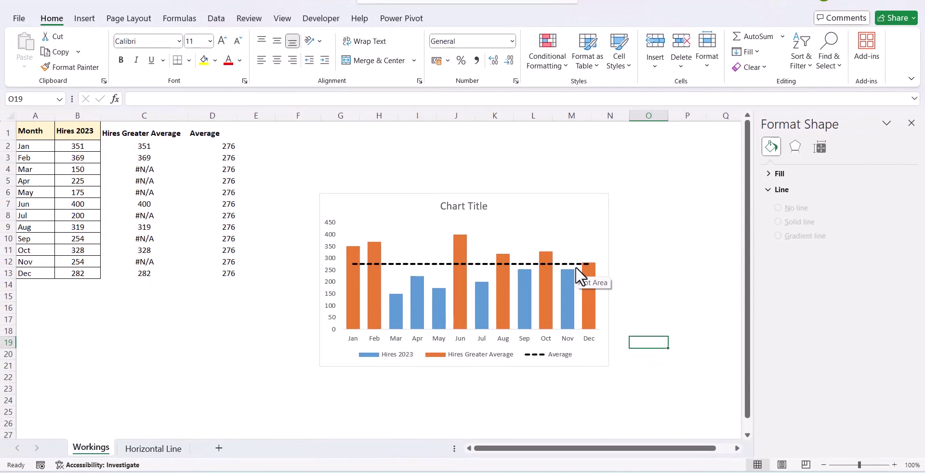
# Enter the heading Data Label in G1 and the formula =D2+10 in H1.
pyautogui.click(326, 128)
pyautogui.write('Data Label')
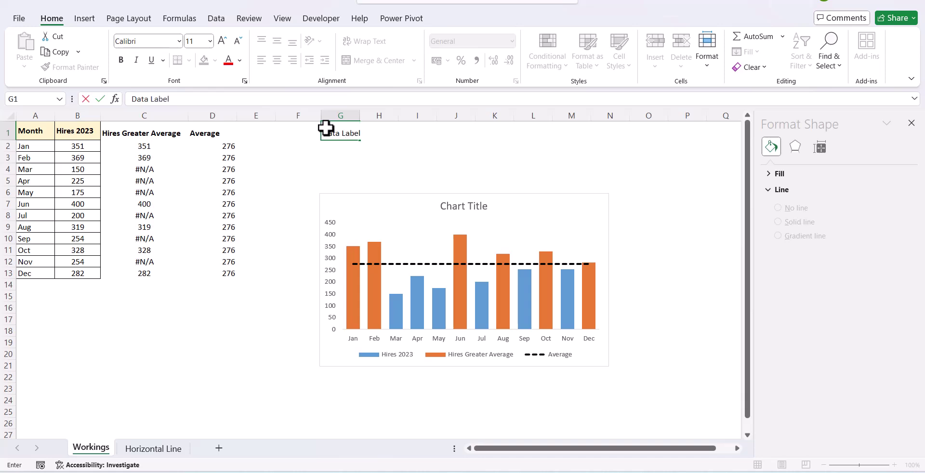
pyautogui.press('Tab')
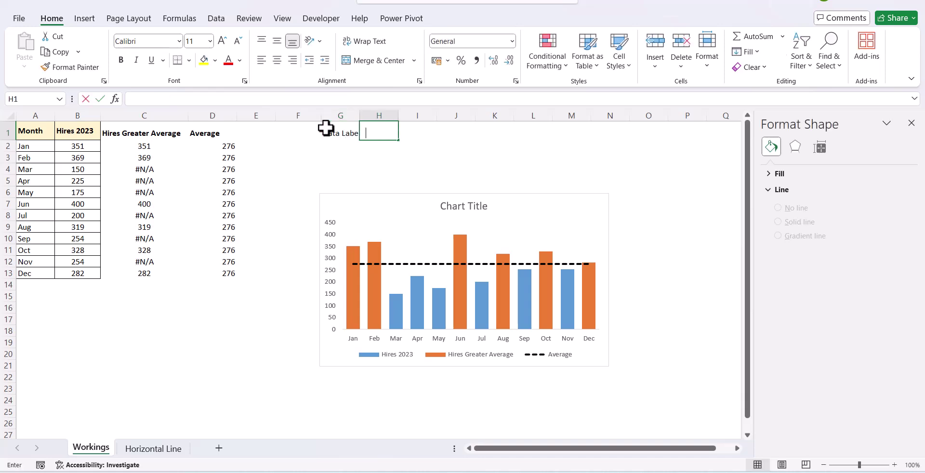
pyautogui.write('=')
pyautogui.click(231, 147)
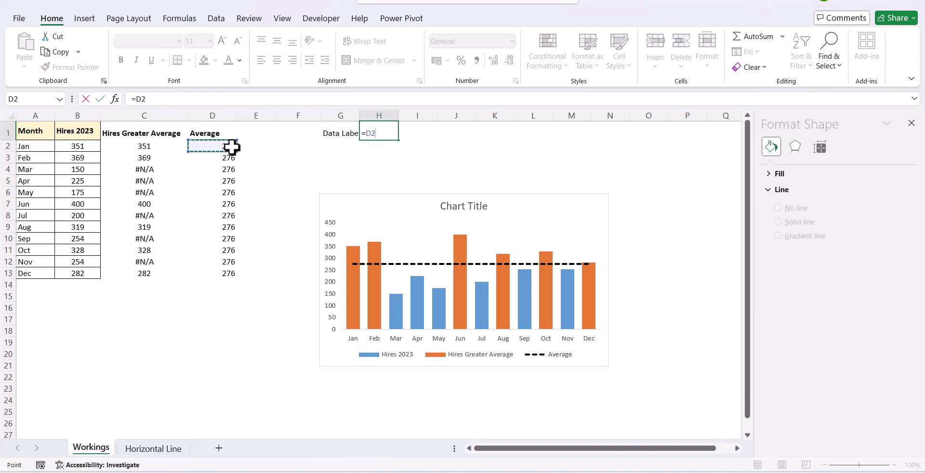
pyautogui.write('+10')
pyautogui.press('Return')
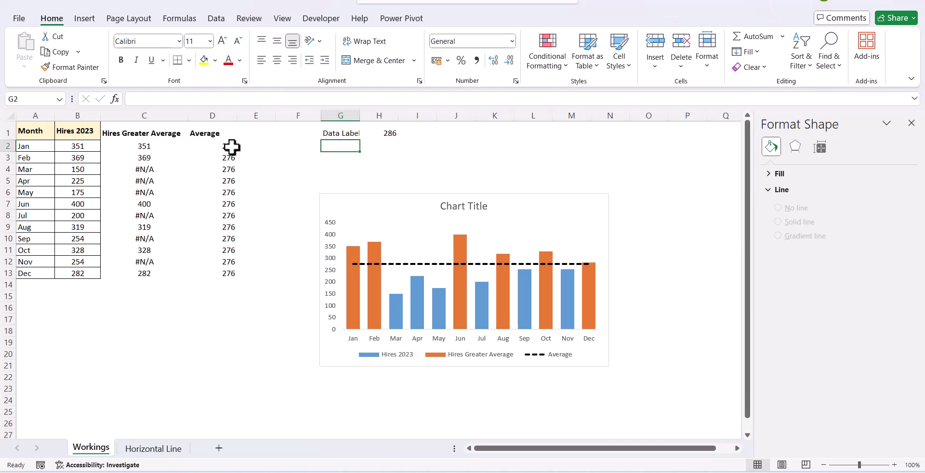
# Add another chart series named from G1 with H1 as its value.
pyautogui.click(365, 198)
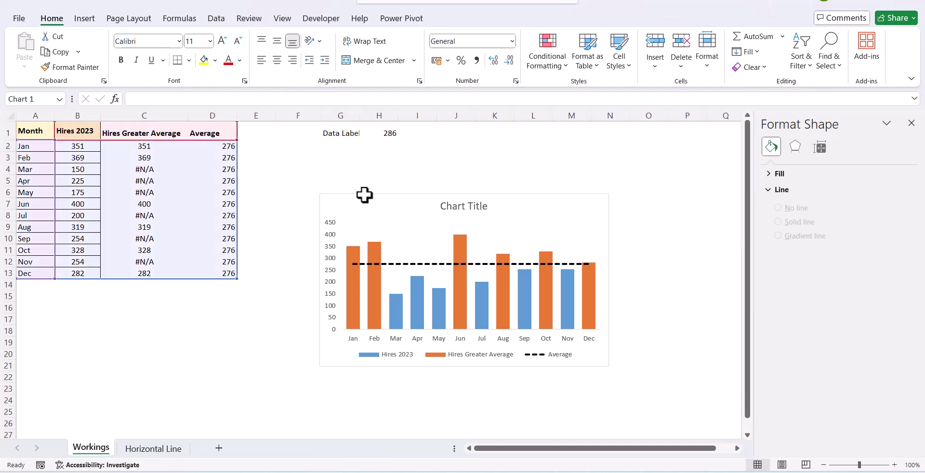
pyautogui.click(474, 17)
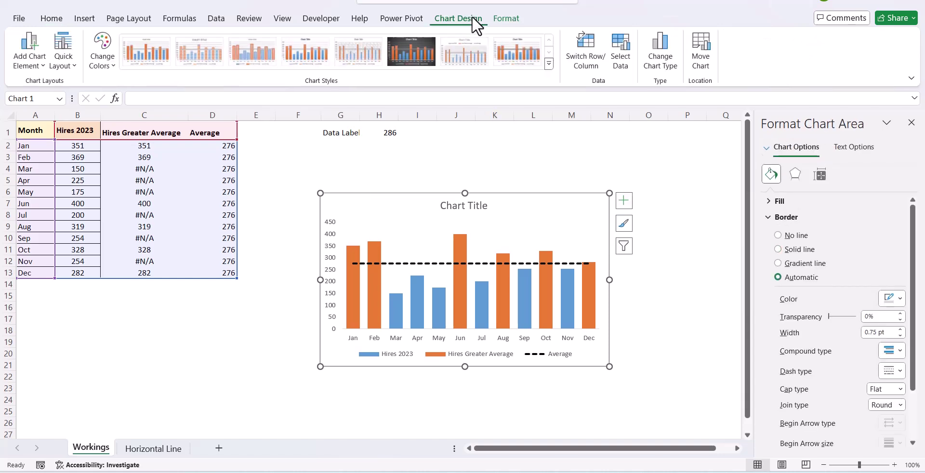
pyautogui.click(622, 48)
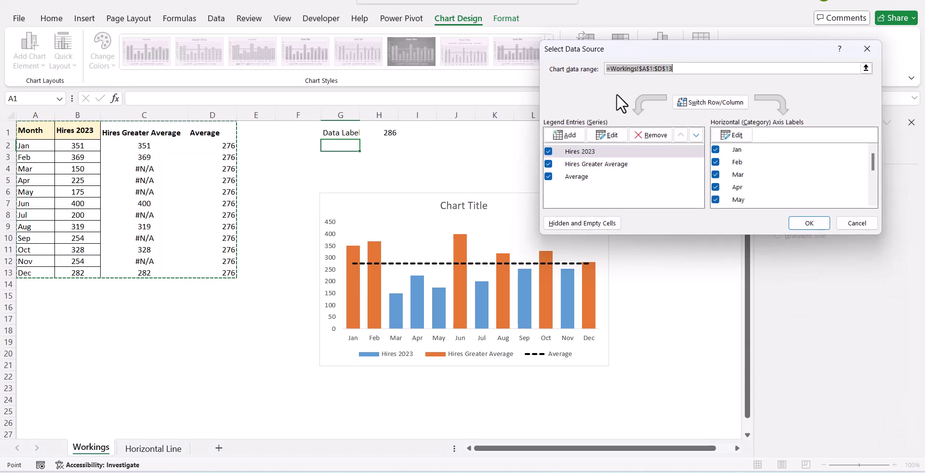
pyautogui.click(572, 136)
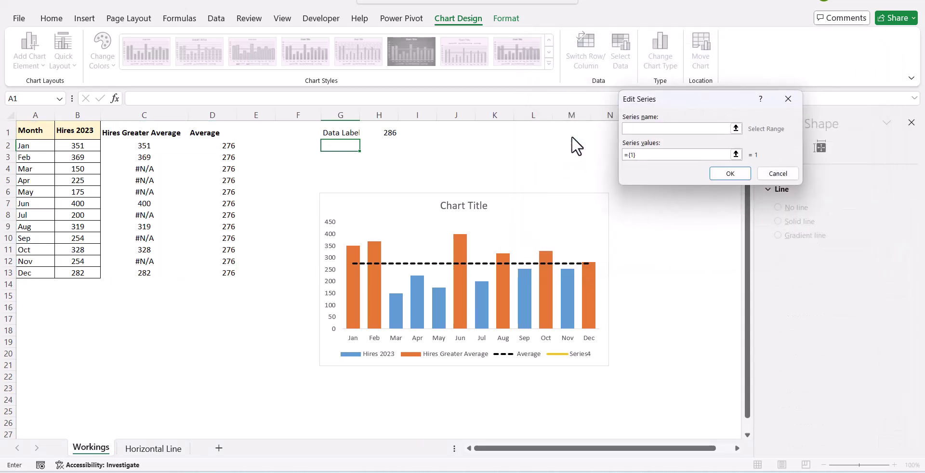
pyautogui.click(343, 134)
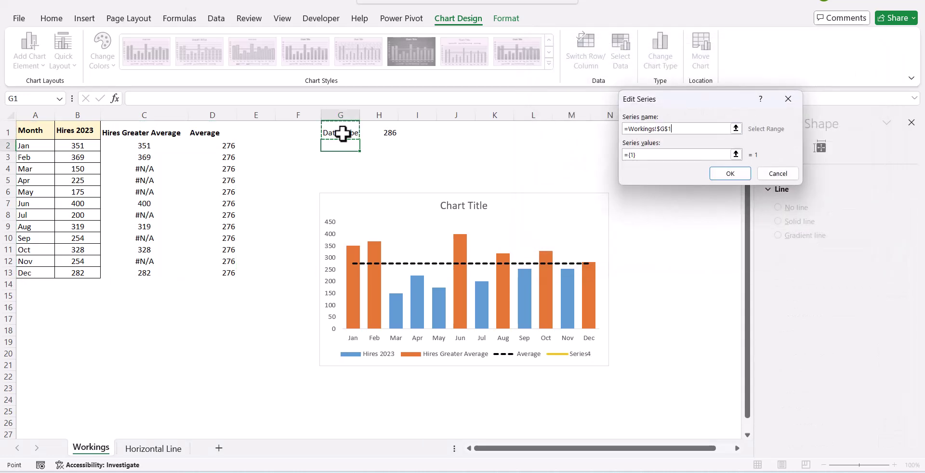
pyautogui.click(736, 154)
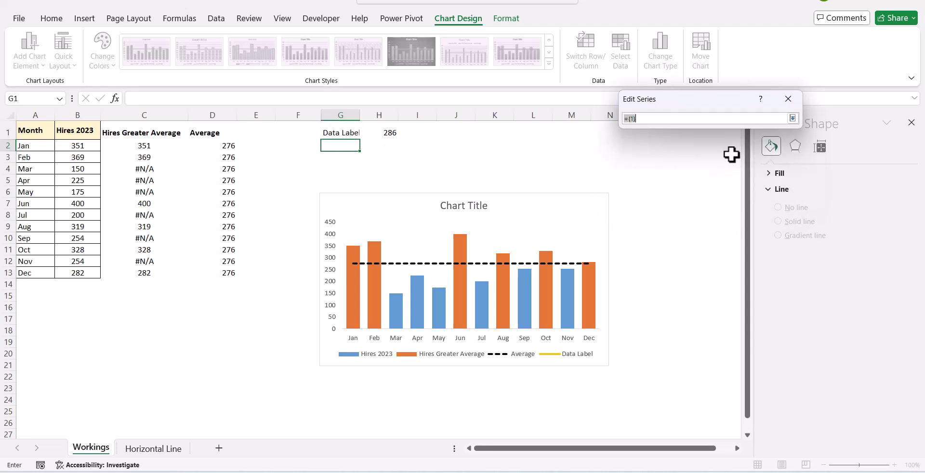
pyautogui.click(388, 132)
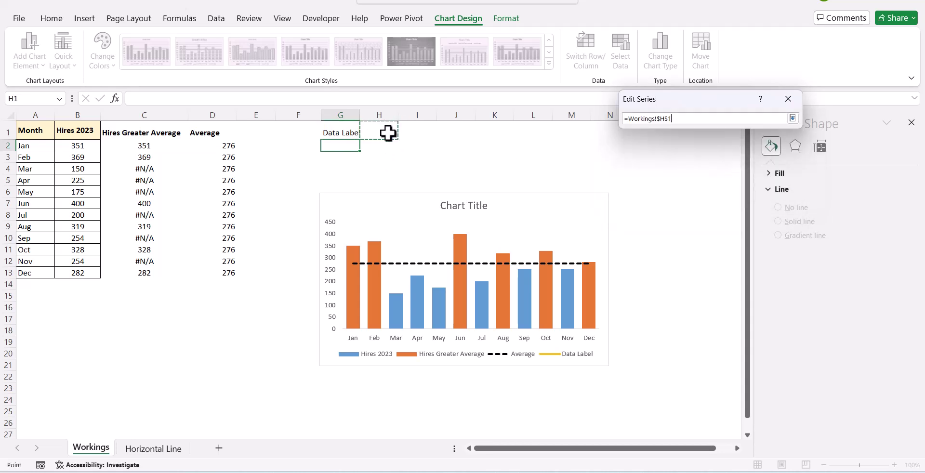
pyautogui.click(793, 118)
pyautogui.click(730, 173)
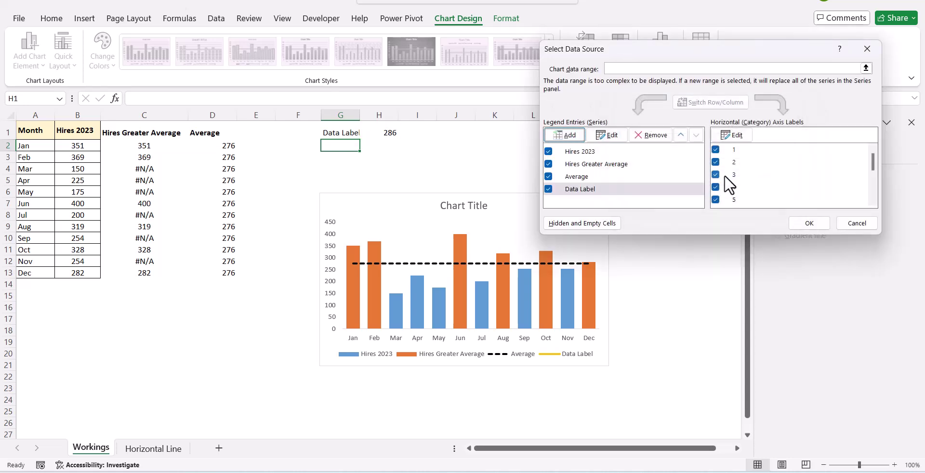
pyautogui.click(809, 223)
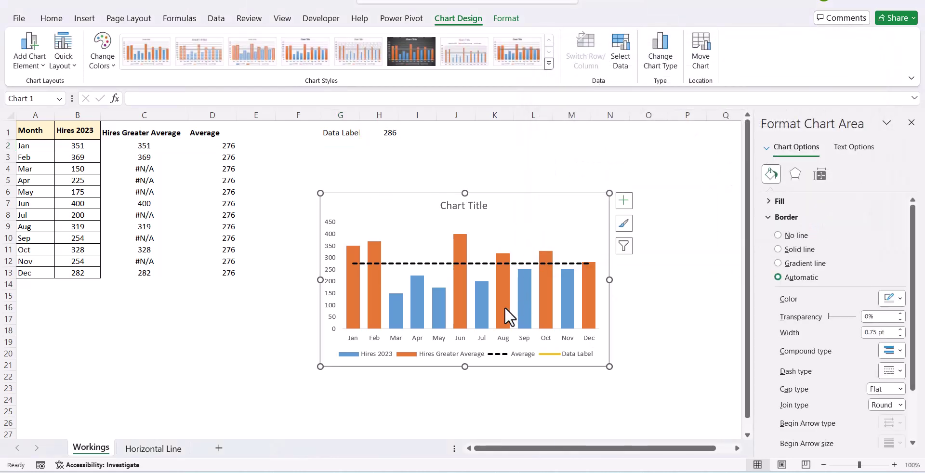
# Select the Data Label series in the chart and add a data label to its point.
pyautogui.moveTo(354, 267)
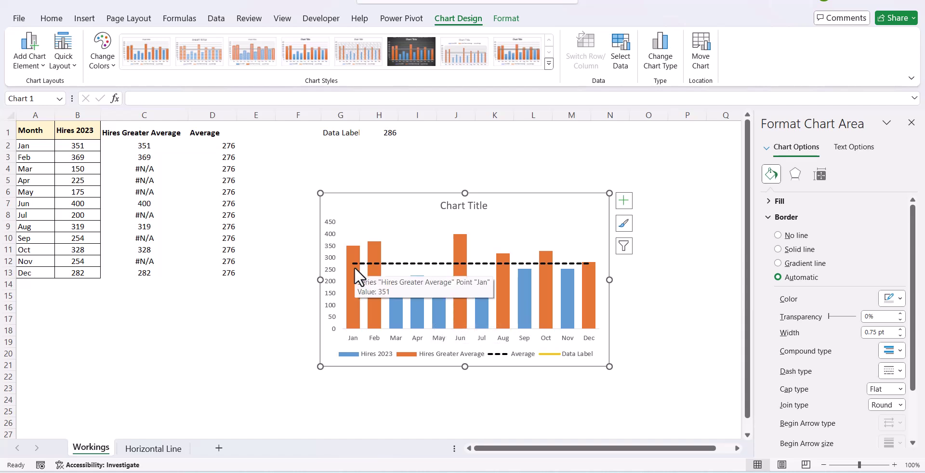
pyautogui.click(459, 323)
pyautogui.click(767, 149)
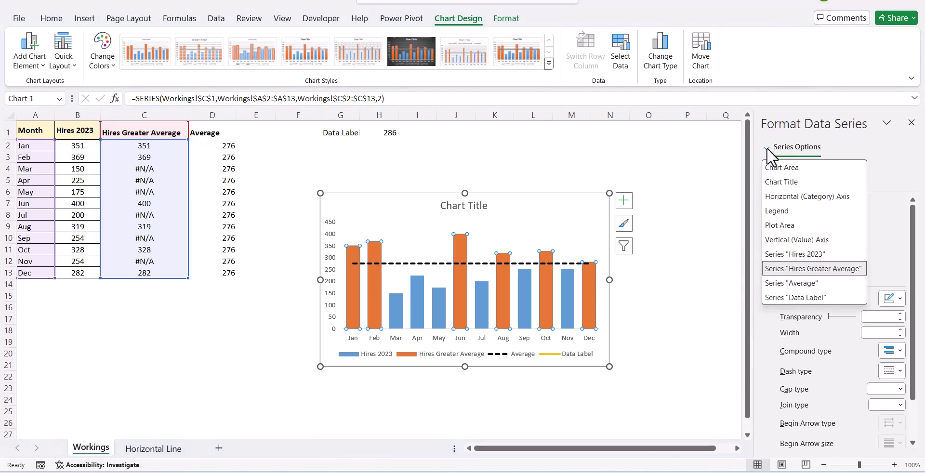
pyautogui.click(809, 295)
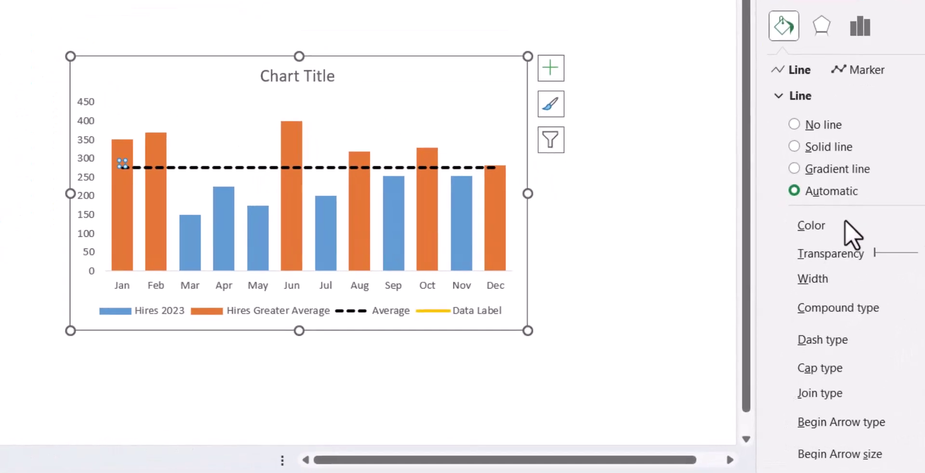
pyautogui.moveTo(124, 165)
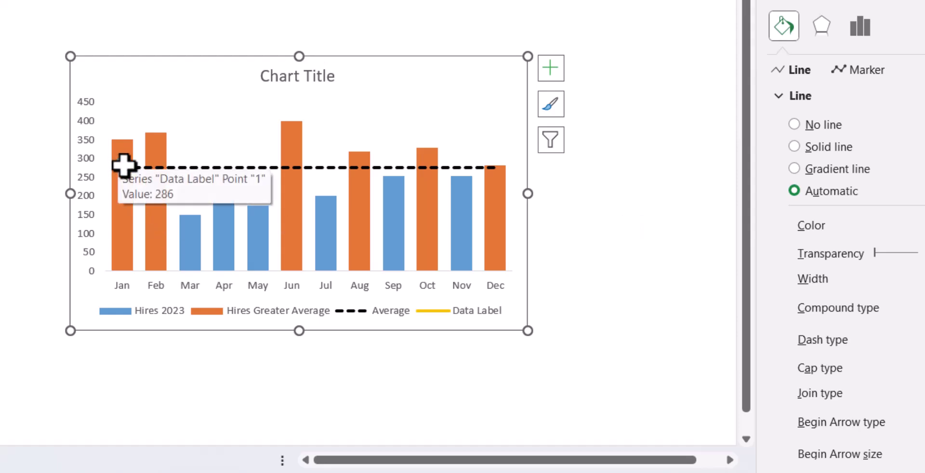
pyautogui.rightClick(124, 165)
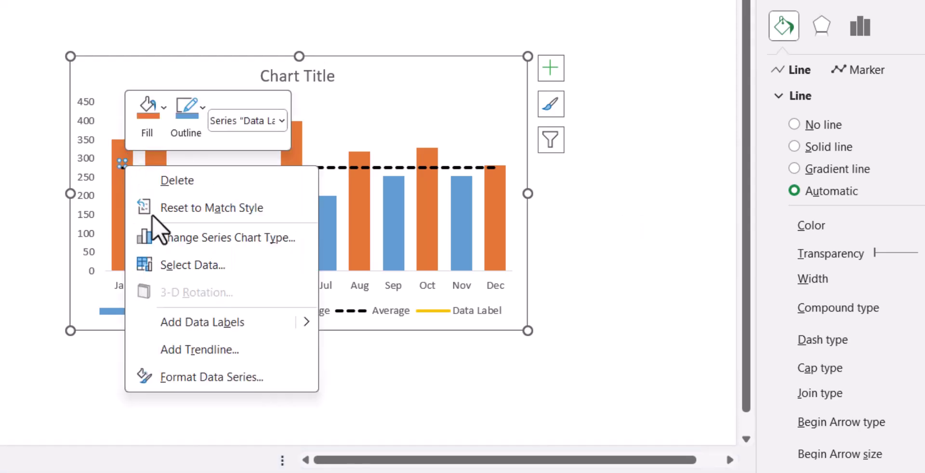
pyautogui.click(208, 322)
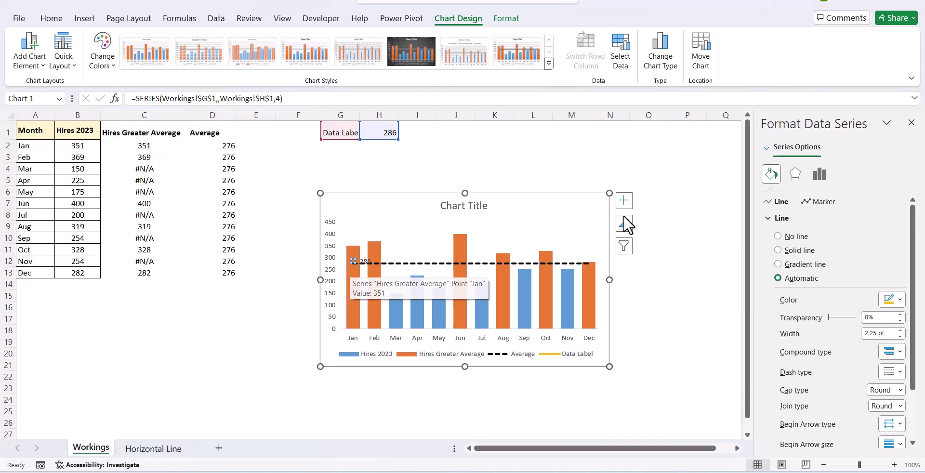
# Set the label position of the Data Label series' data label to Above.
pyautogui.click(546, 286)
pyautogui.click(767, 148)
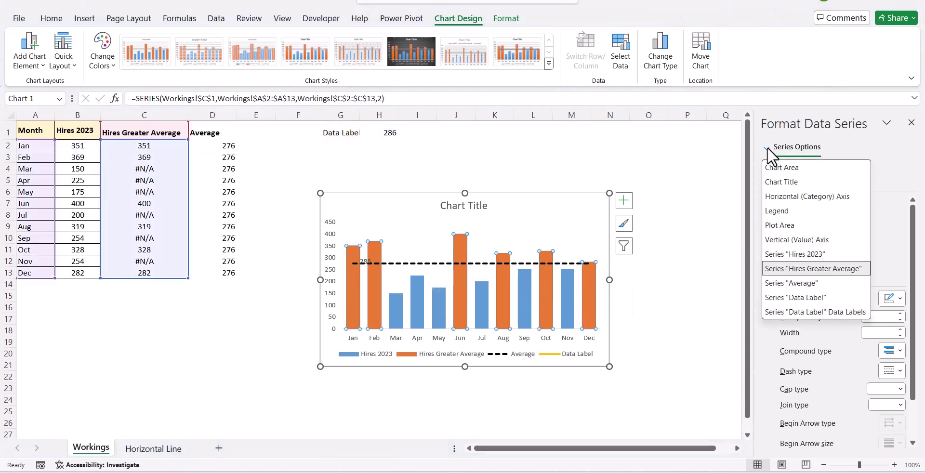
pyautogui.click(802, 297)
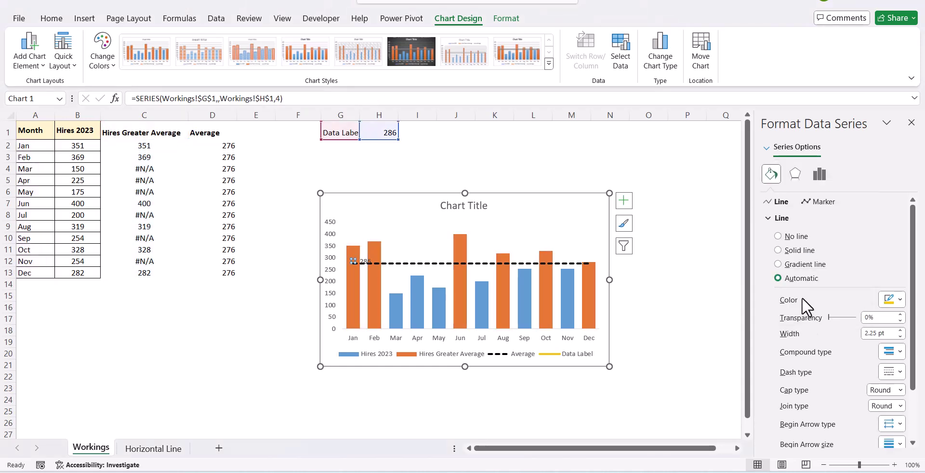
pyautogui.click(363, 262)
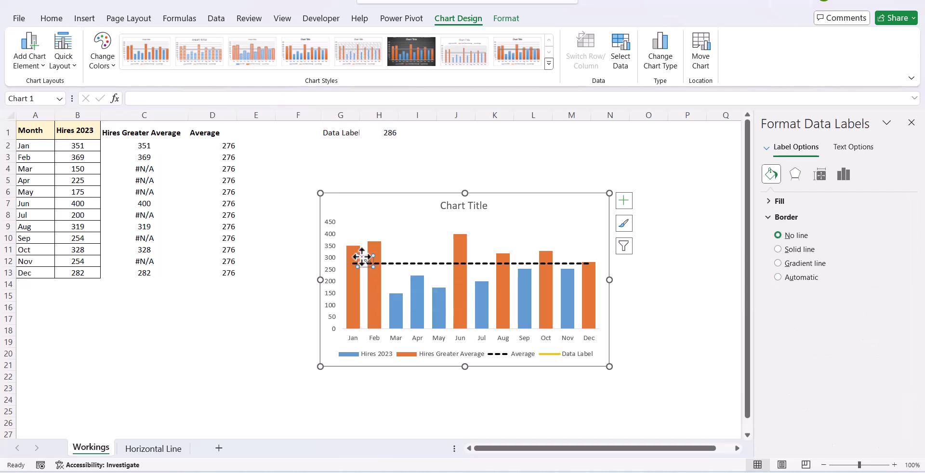
pyautogui.rightClick(362, 258)
pyautogui.click(418, 410)
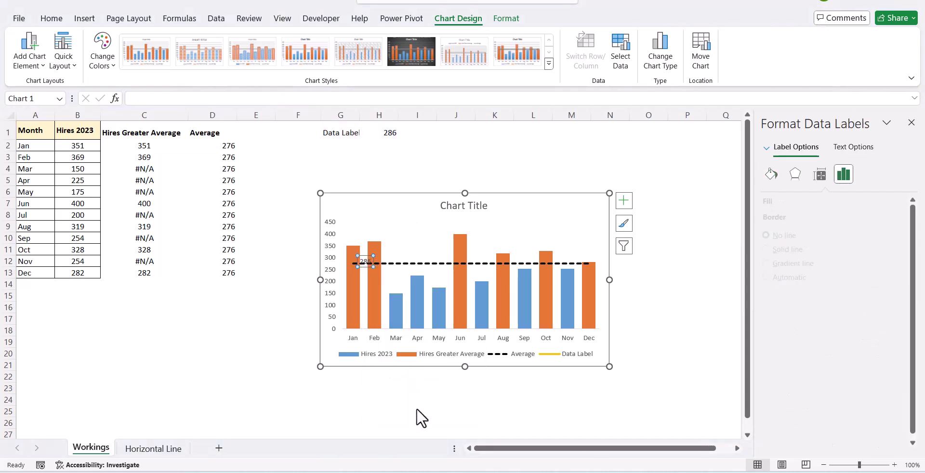
pyautogui.click(783, 412)
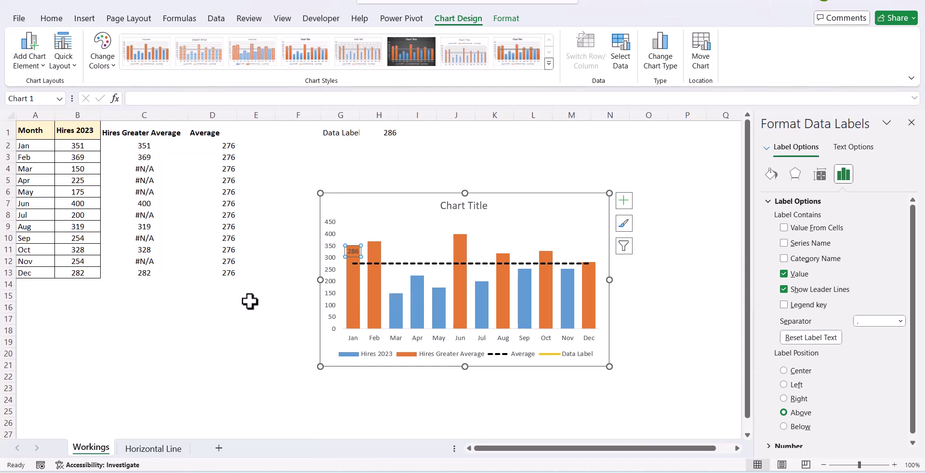
# Make the data label take its text from cell D2 and stop it showing the series' own value.
pyautogui.rightClick(352, 246)
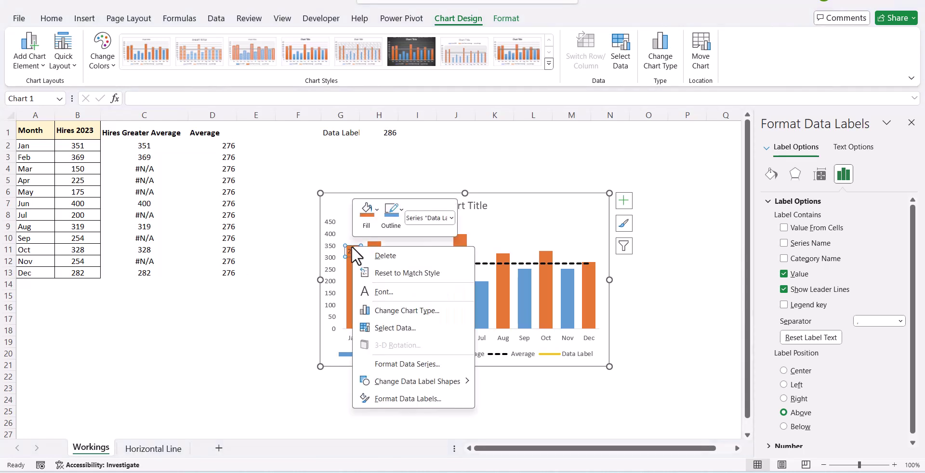
pyautogui.click(413, 400)
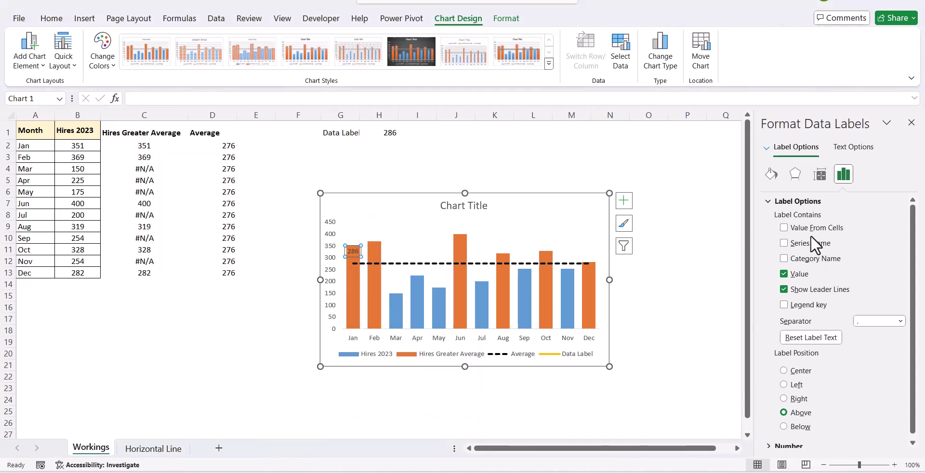
pyautogui.click(784, 228)
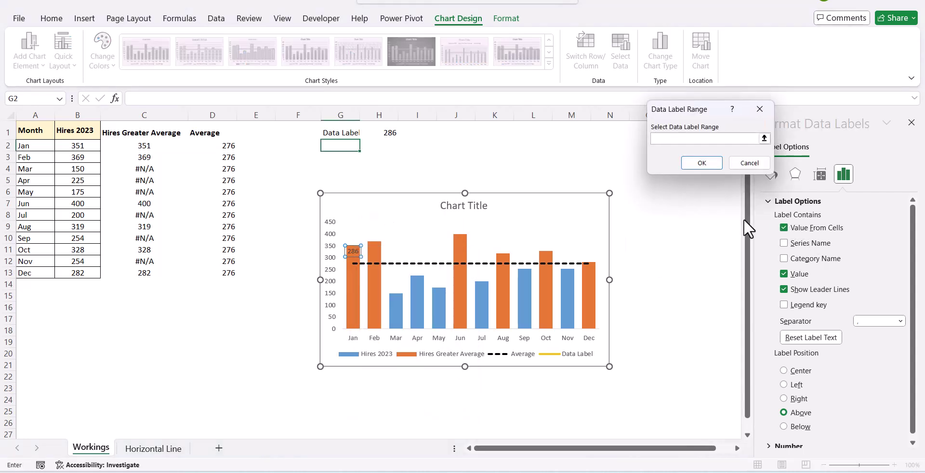
pyautogui.click(210, 146)
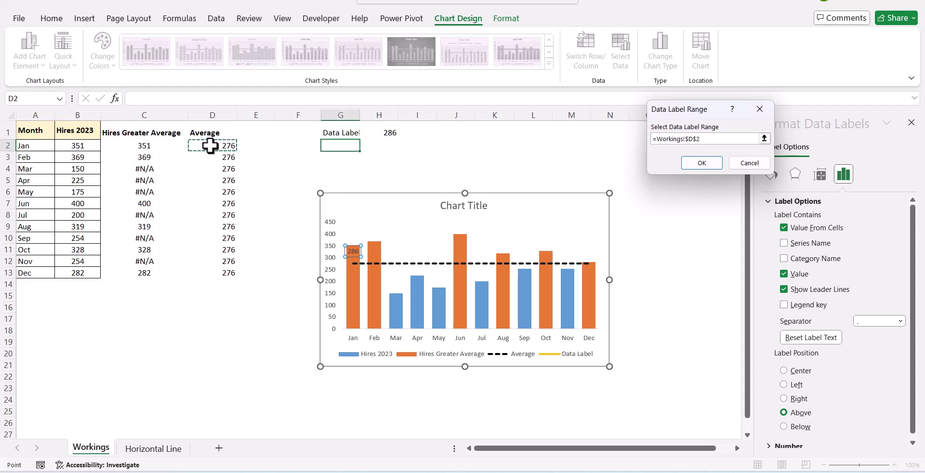
pyautogui.click(690, 164)
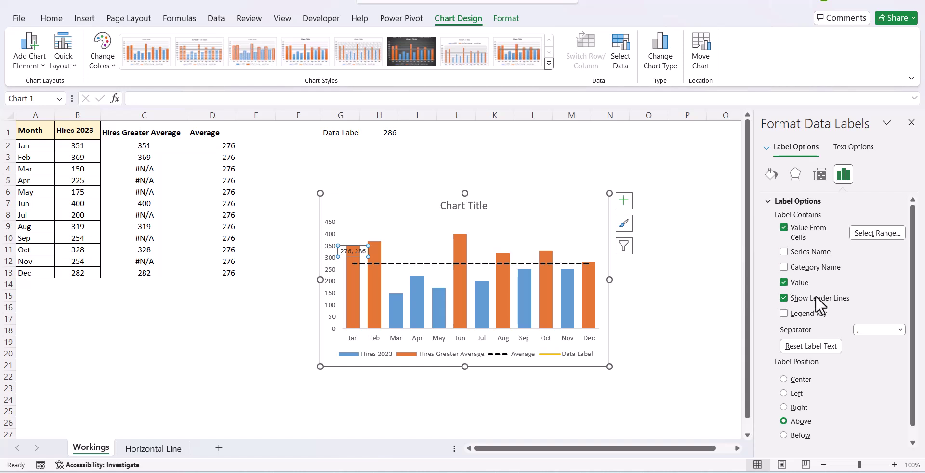
pyautogui.click(784, 283)
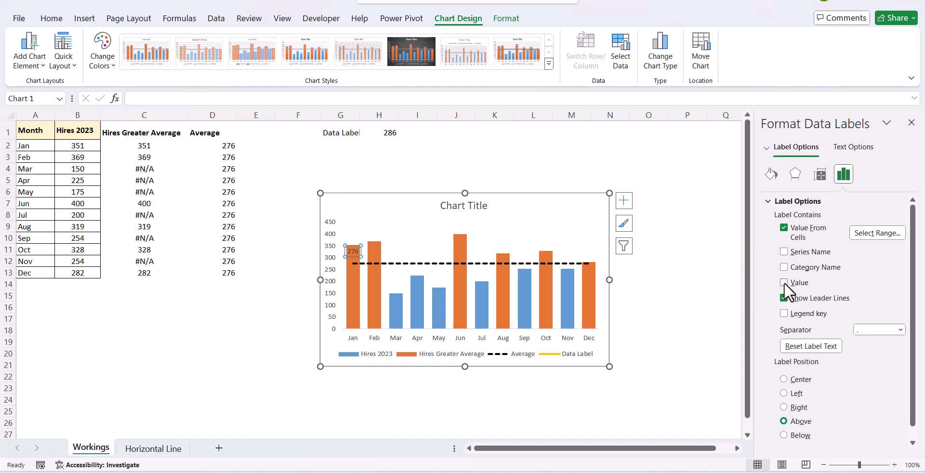
pyautogui.click(450, 400)
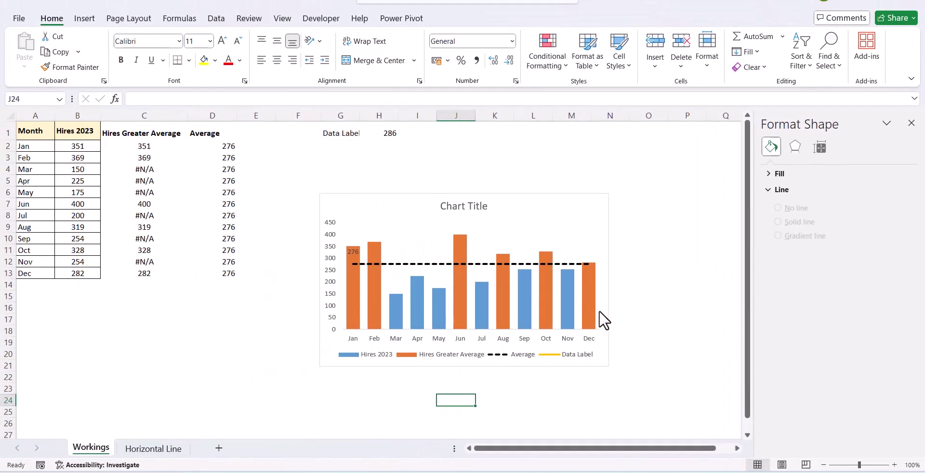
# Fill the Hires 2023 series columns with a light gold theme colour.
pyautogui.click(604, 319)
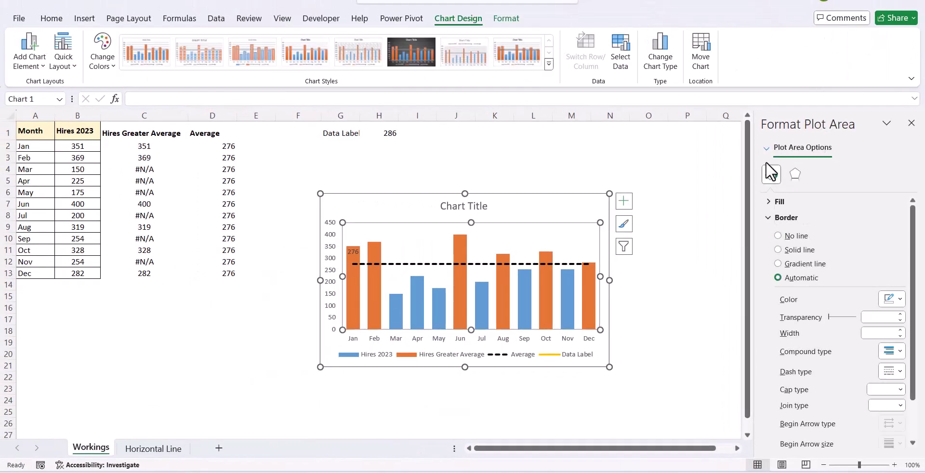
pyautogui.click(768, 149)
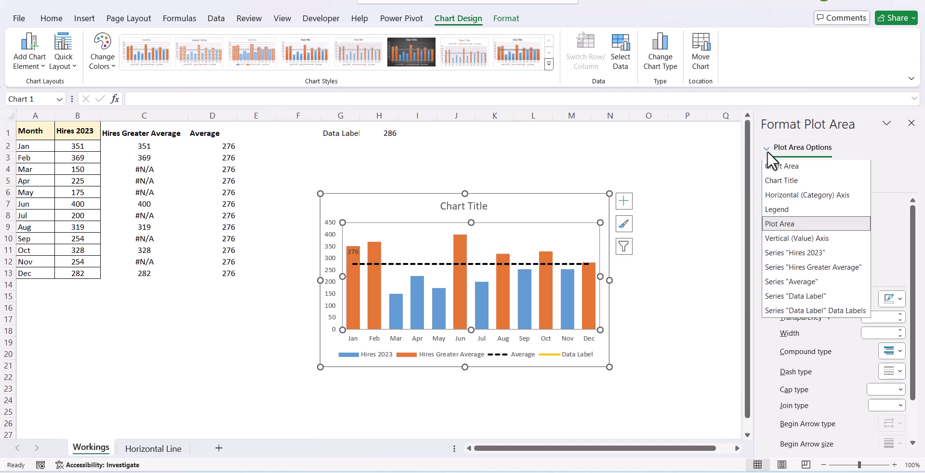
pyautogui.click(804, 251)
pyautogui.click(52, 17)
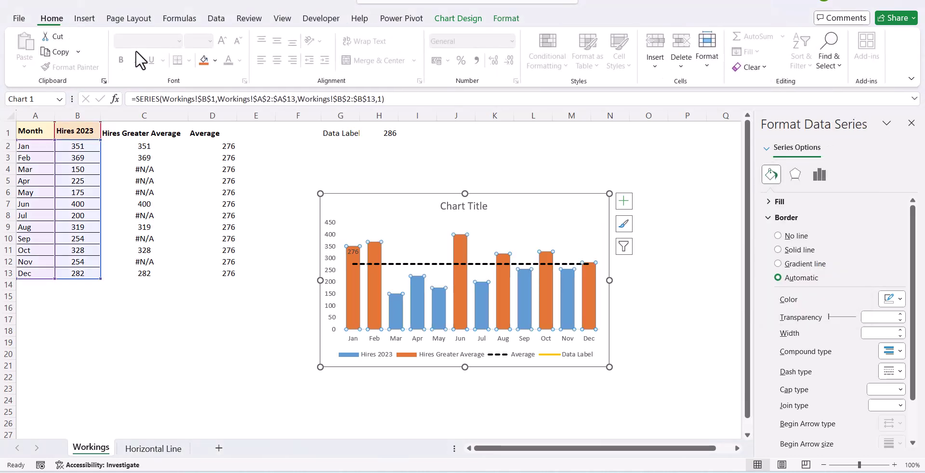
pyautogui.click(215, 59)
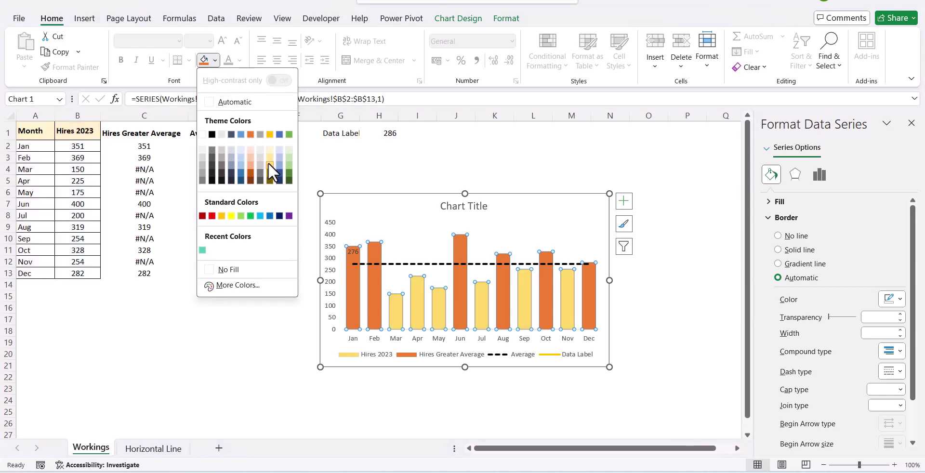
pyautogui.press('Escape')
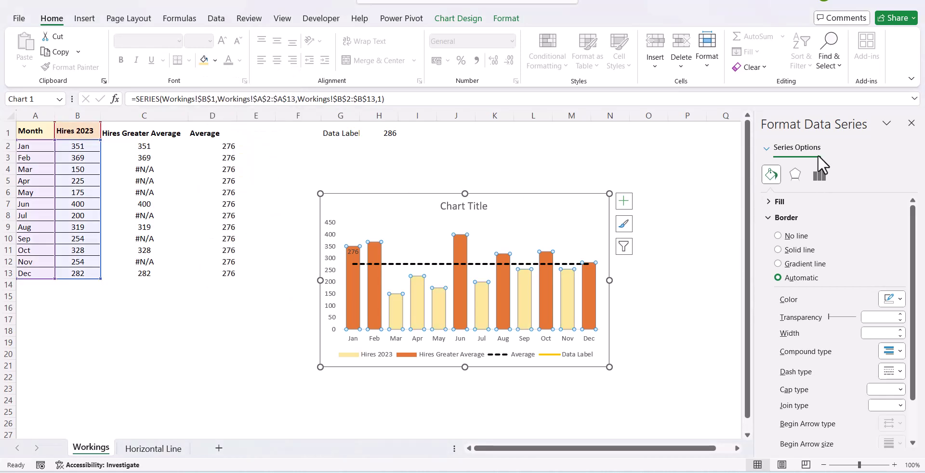
# Fill the Hires Greater Average series columns with a light blue theme colour.
pyautogui.click(765, 148)
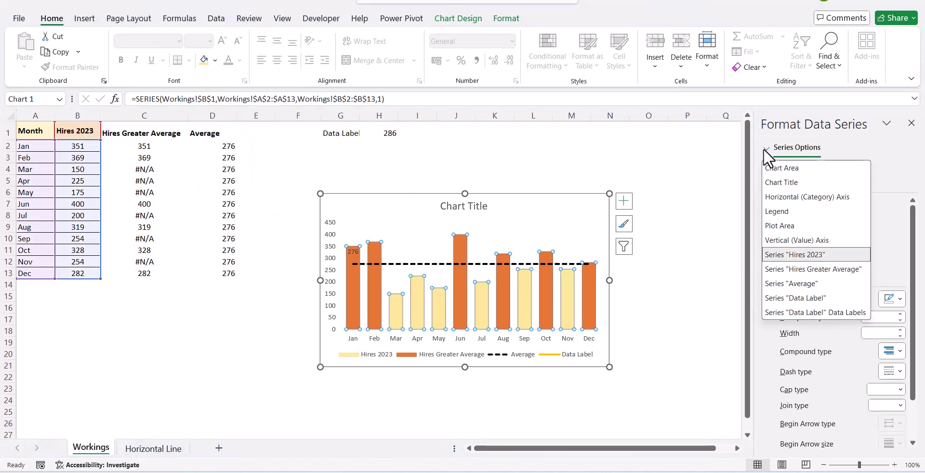
pyautogui.click(805, 269)
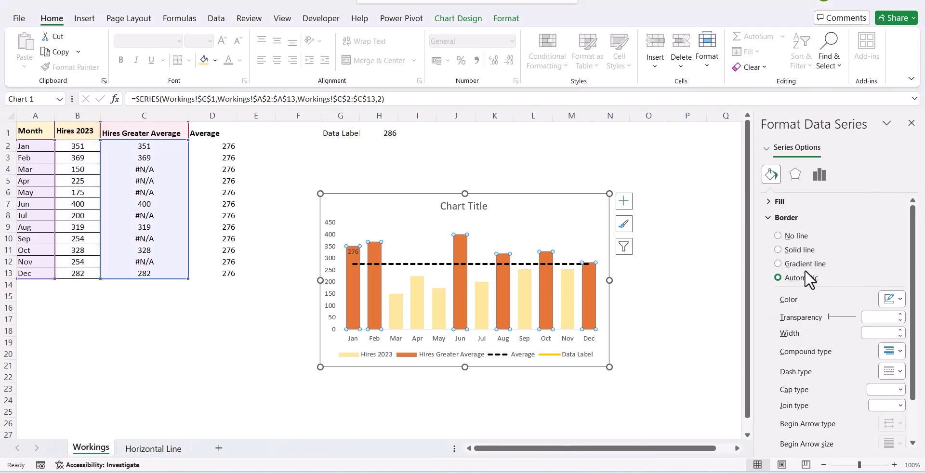
pyautogui.click(213, 60)
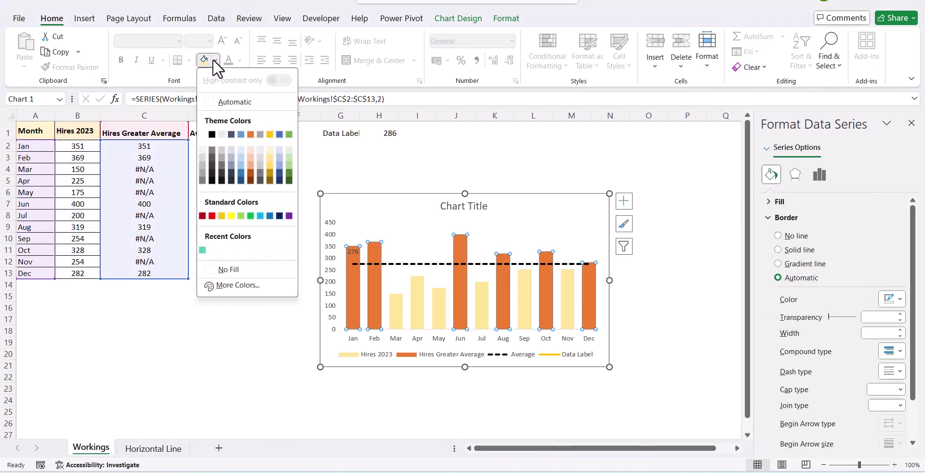
pyautogui.click(283, 156)
pyautogui.click(702, 285)
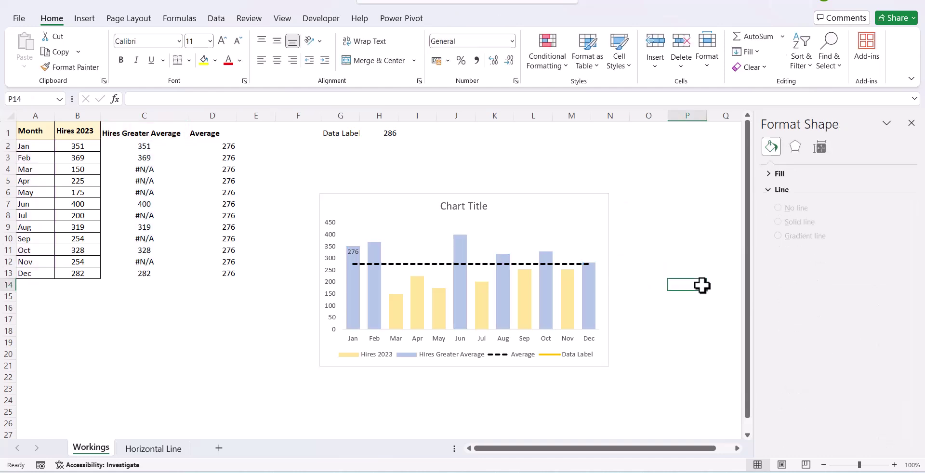
# Move the average line's data label slightly to the right, between the Jan and Feb columns.
pyautogui.click(348, 245)
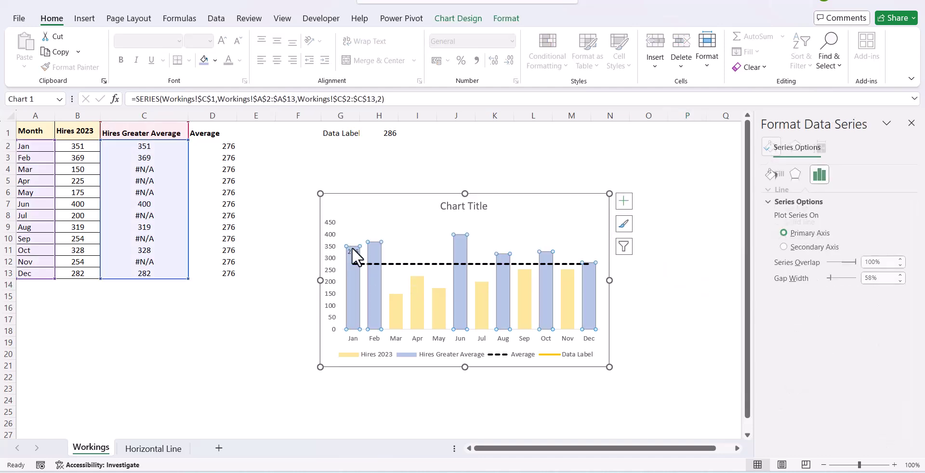
pyautogui.click(352, 249)
pyautogui.moveTo(352, 249); pyautogui.dragTo(362, 252)
pyautogui.click(650, 263)
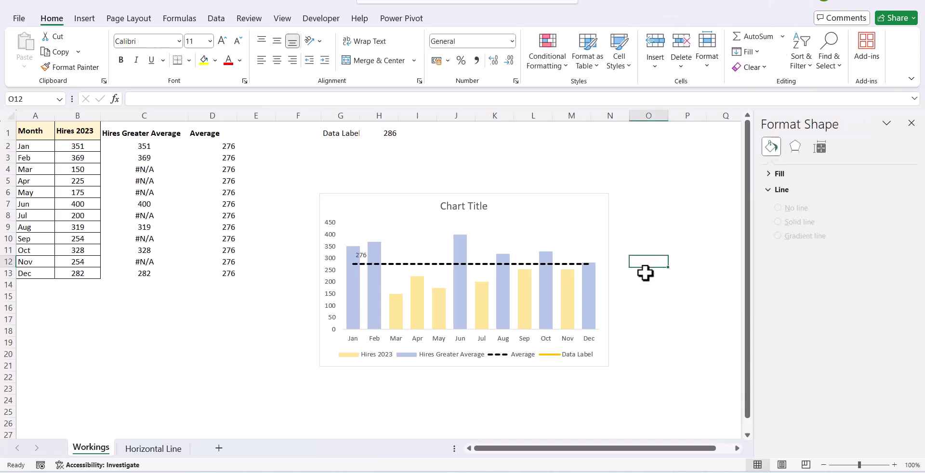
# Delete the Data Label entry from the chart legend.
pyautogui.click(497, 353)
pyautogui.click(496, 353)
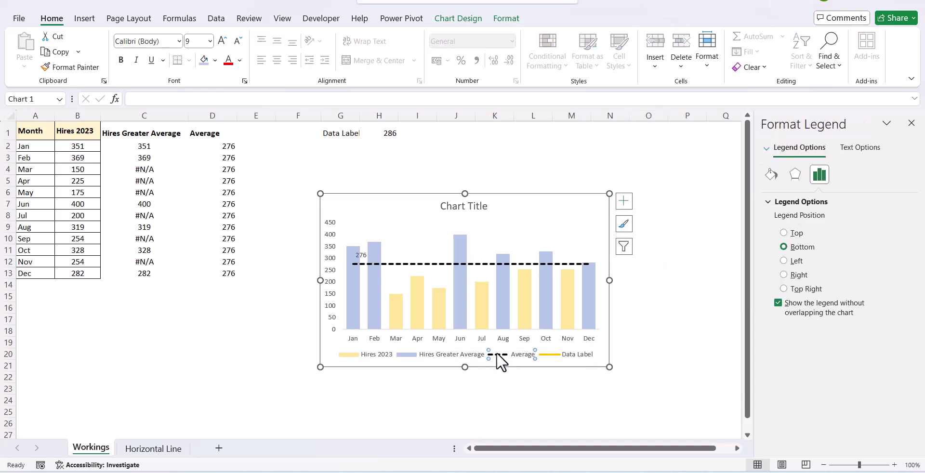
pyautogui.click(562, 355)
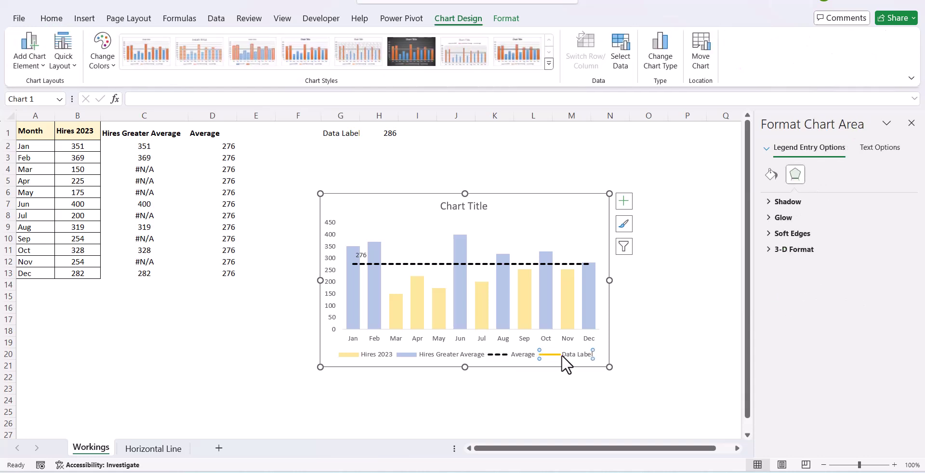
pyautogui.press('Delete')
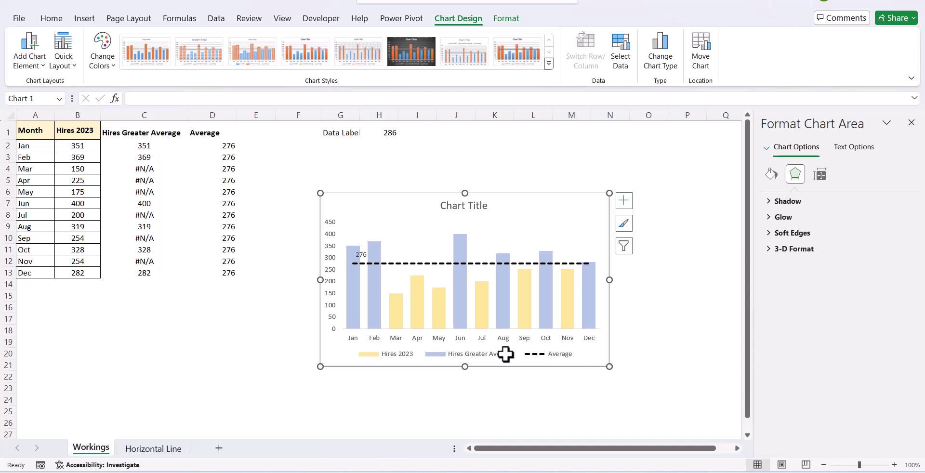
# Change the Hires 2023 values to 800 for March and 600 for June.
pyautogui.click(60, 169)
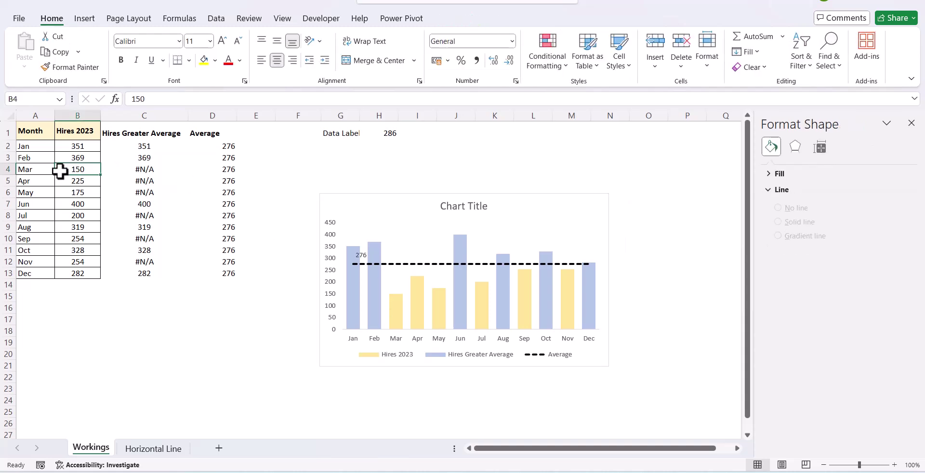
pyautogui.write('800')
pyautogui.press('Return')
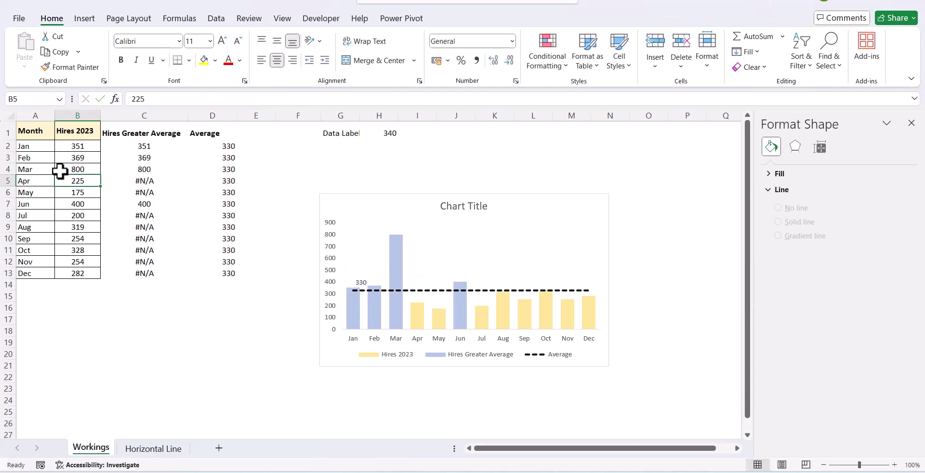
pyautogui.click(71, 207)
pyautogui.write('600')
pyautogui.press('Return')
# Change the Hires 2023 value for October to 1000.
pyautogui.click(78, 251)
pyautogui.write('10')
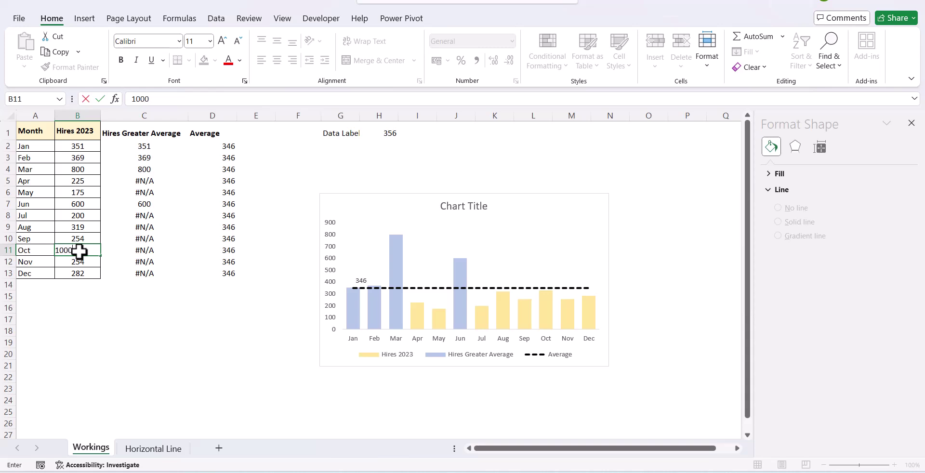
pyautogui.write('00')
pyautogui.press('Return')
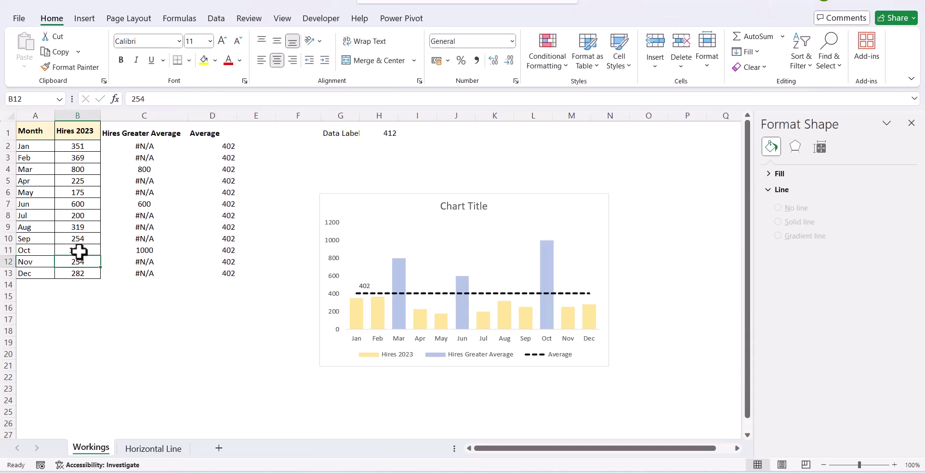
# Add data labels to the Hires 2023 column series in the chart.
pyautogui.click(357, 314)
pyautogui.rightClick(358, 314)
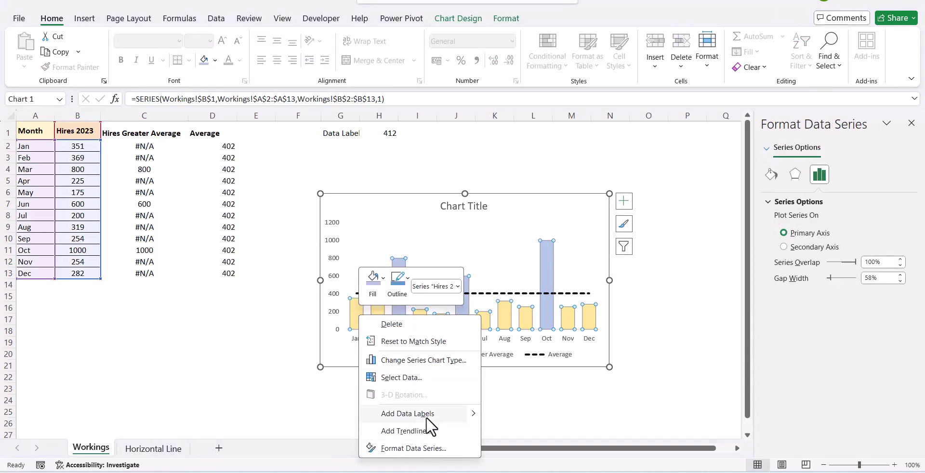
pyautogui.press('Escape')
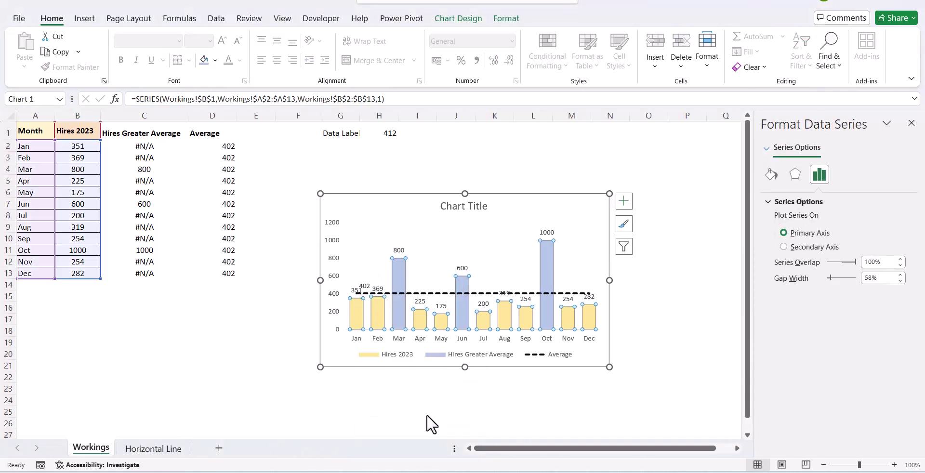
# Set the label position of the Hires 2023 data labels to Inside Base and deselect the chart.
pyautogui.moveTo(552, 273)
pyautogui.click(395, 251)
pyautogui.rightClick(395, 250)
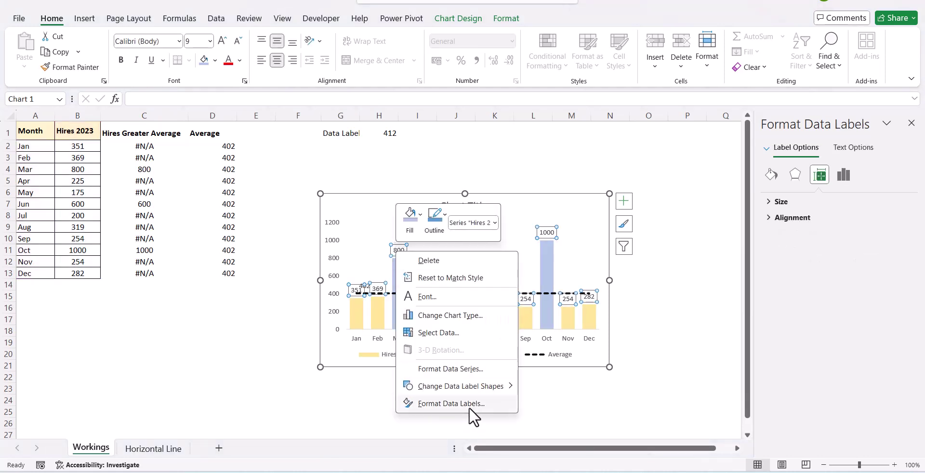
pyautogui.click(470, 404)
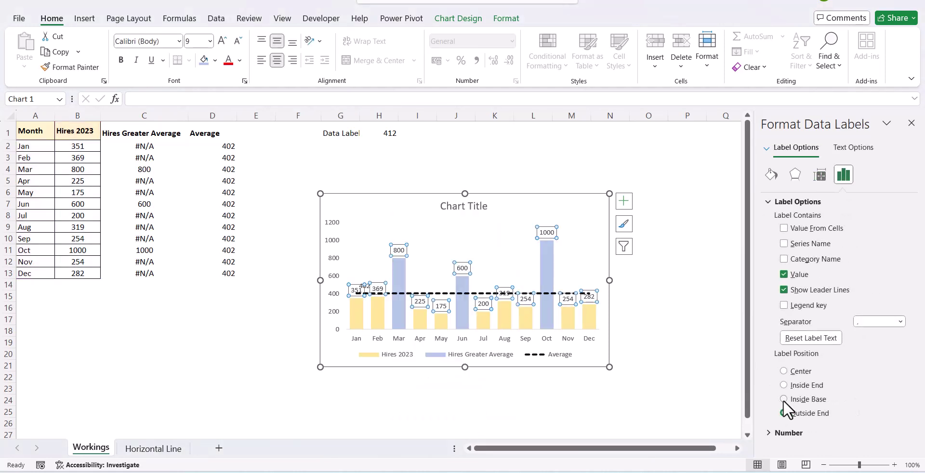
pyautogui.click(784, 399)
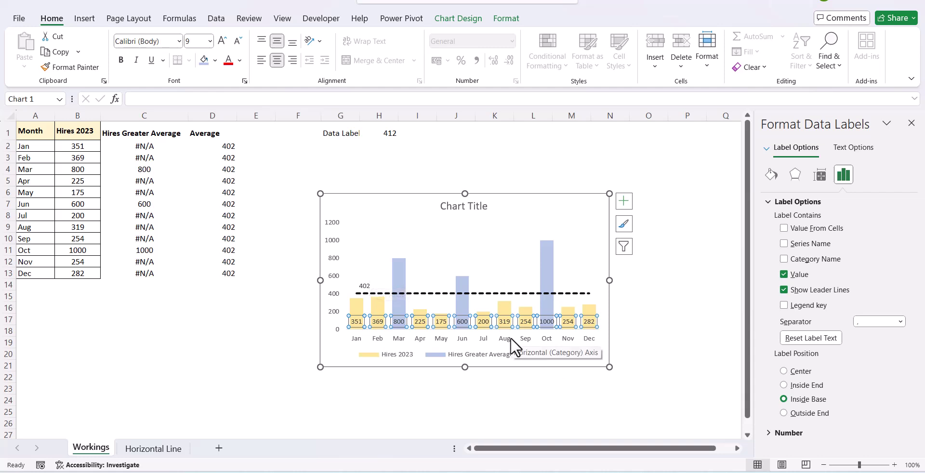
pyautogui.click(533, 401)
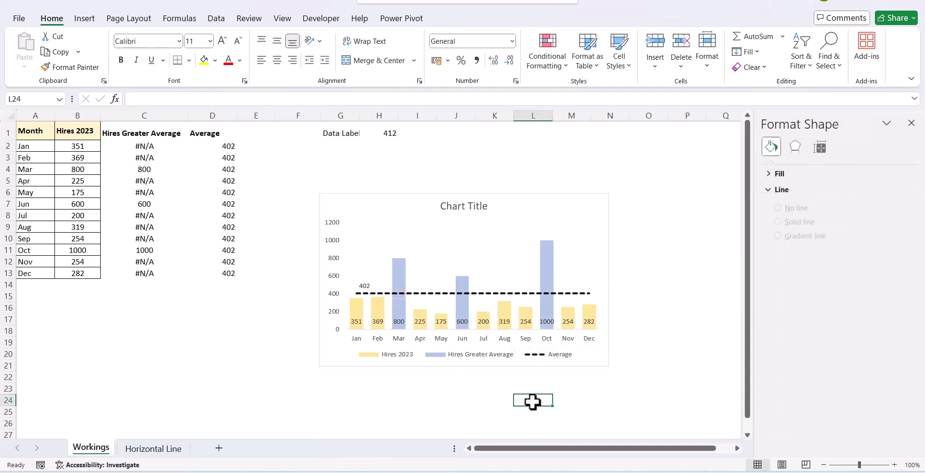